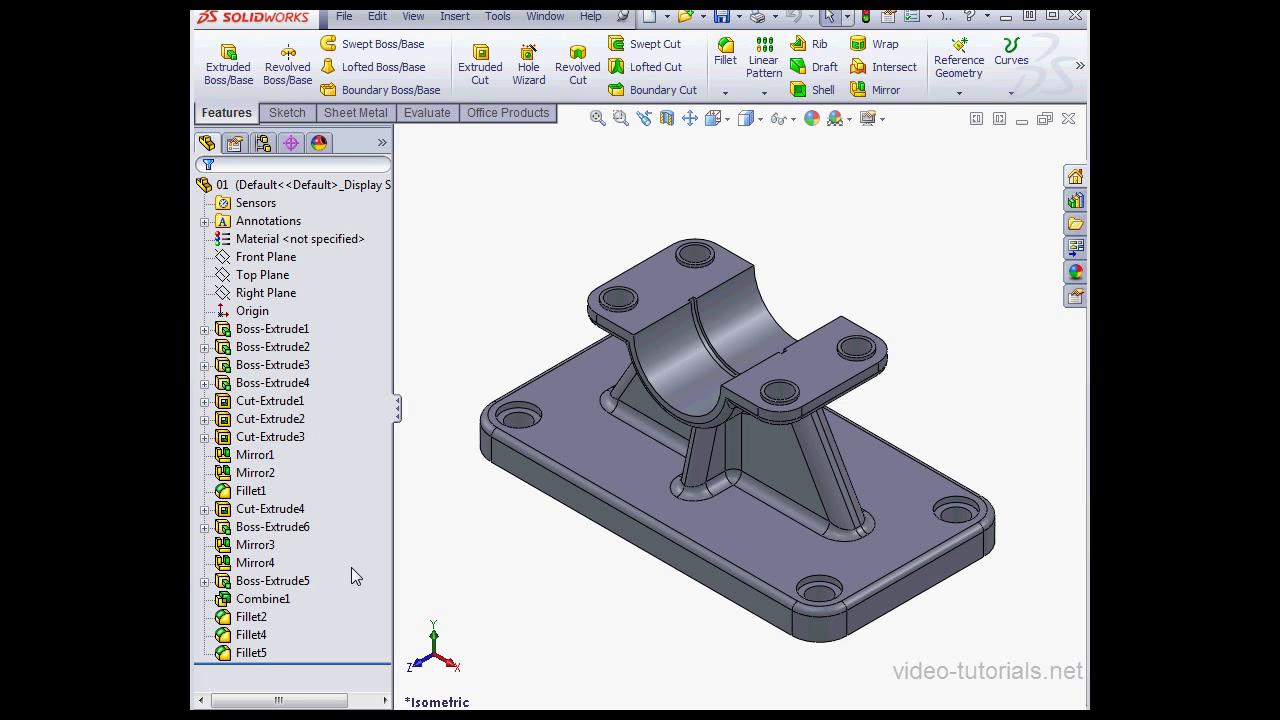
- Examine the part's configurations, Config-02 and Default
{"action": "left_click", "coordinate": [264, 144]}
{"action": "double_click", "coordinate": [305, 204]}
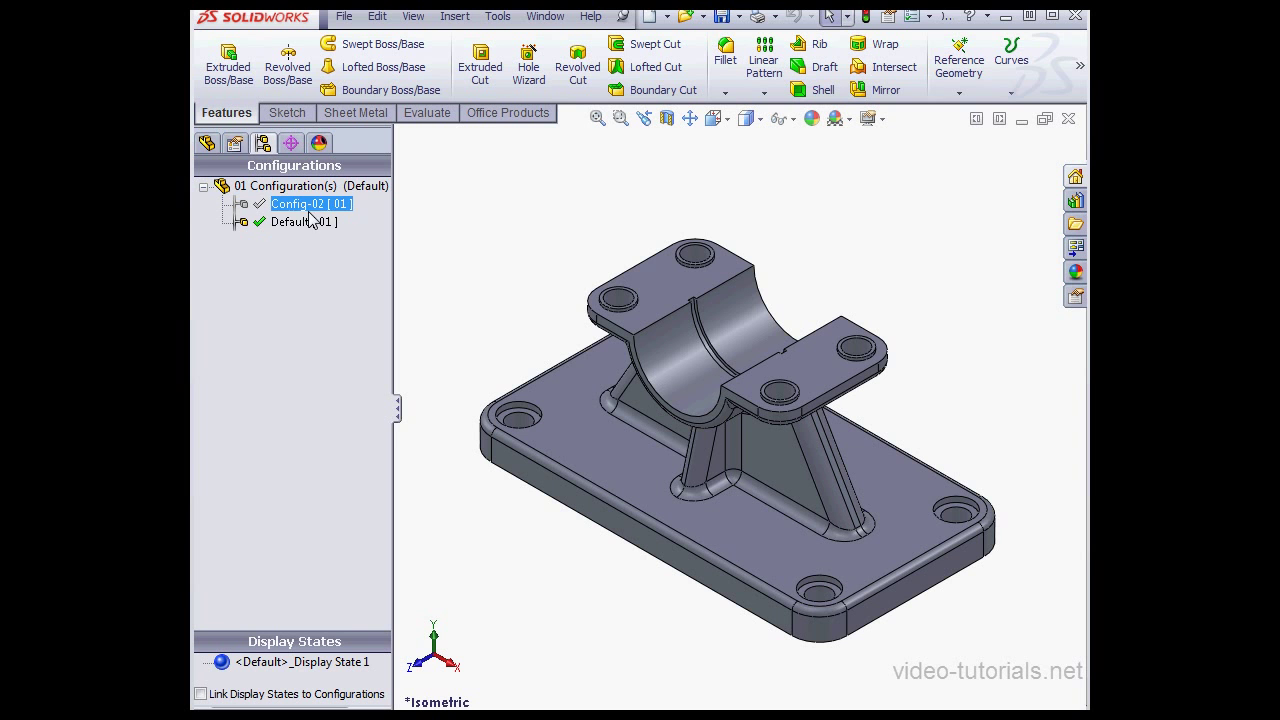
{"action": "left_click", "coordinate": [306, 222]}
{"action": "double_click", "coordinate": [305, 222]}
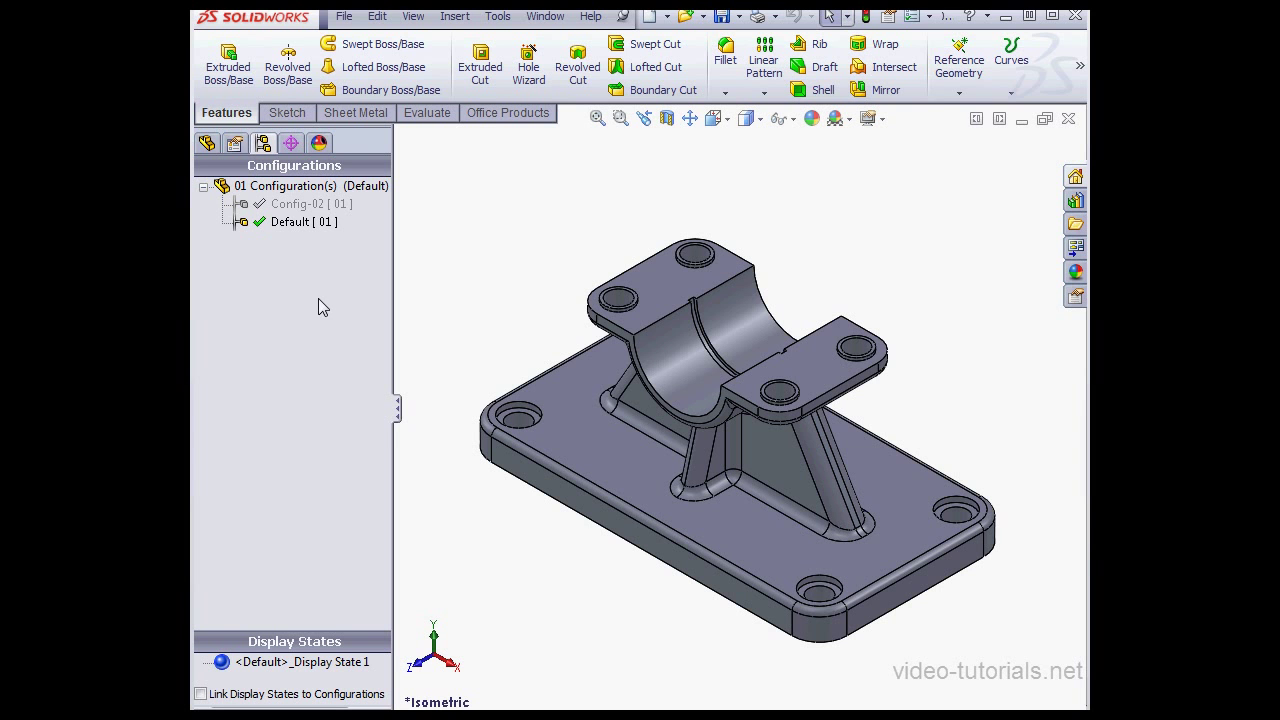
- Publish the part to eDrawings with all configurations included
{"action": "left_click", "coordinate": [345, 17]}
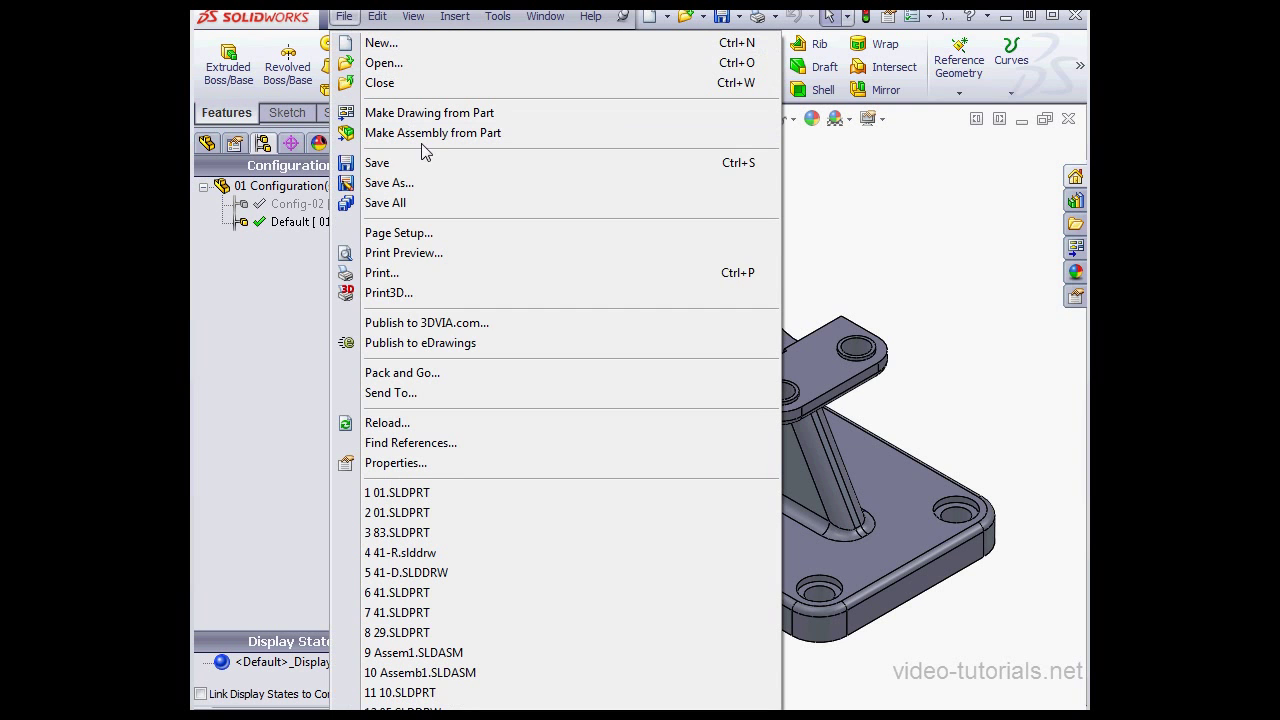
{"action": "left_click", "coordinate": [433, 344]}
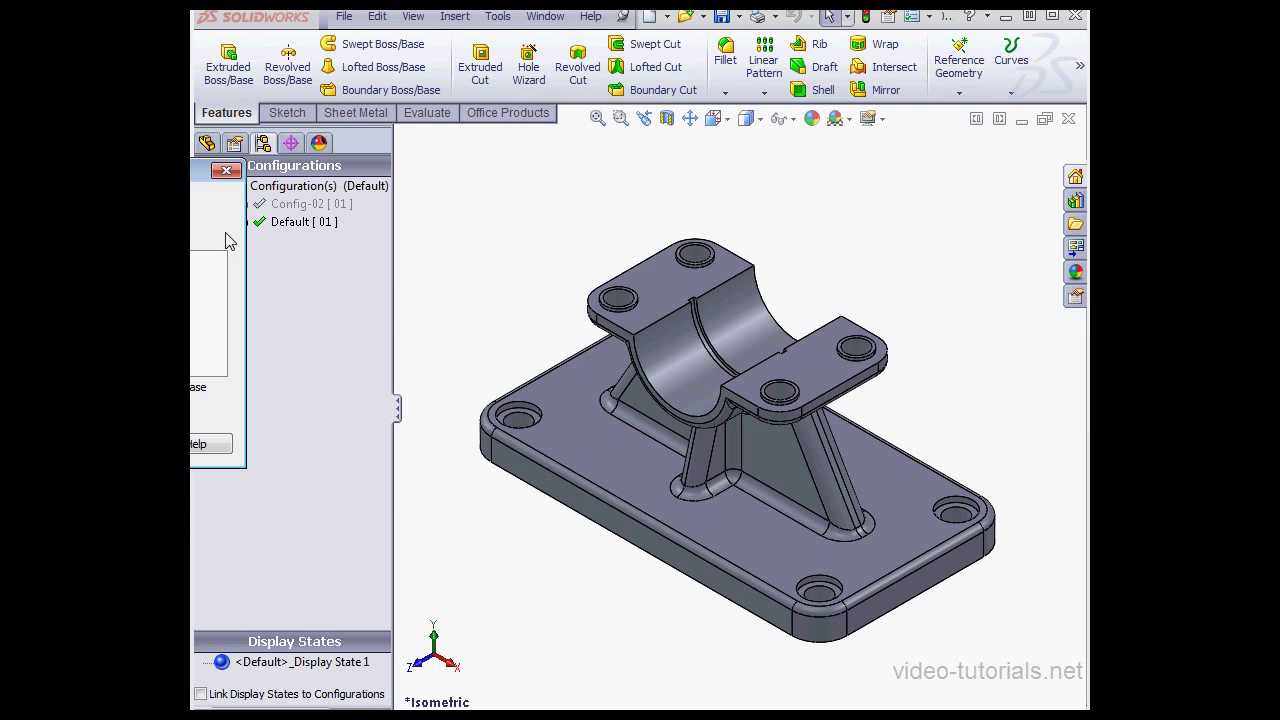
{"action": "left_click_drag", "start_coordinate": [140, 169], "coordinate": [558, 196]}
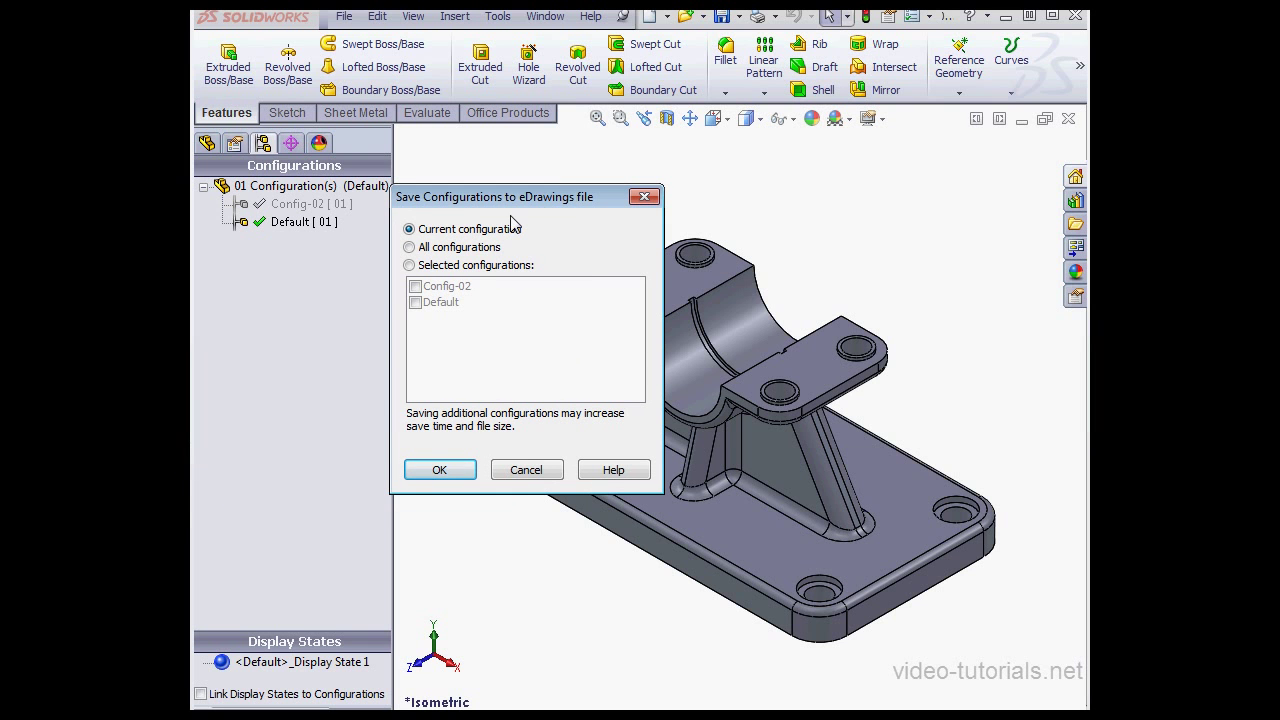
{"action": "left_click", "coordinate": [409, 247]}
{"action": "left_click", "coordinate": [440, 472]}
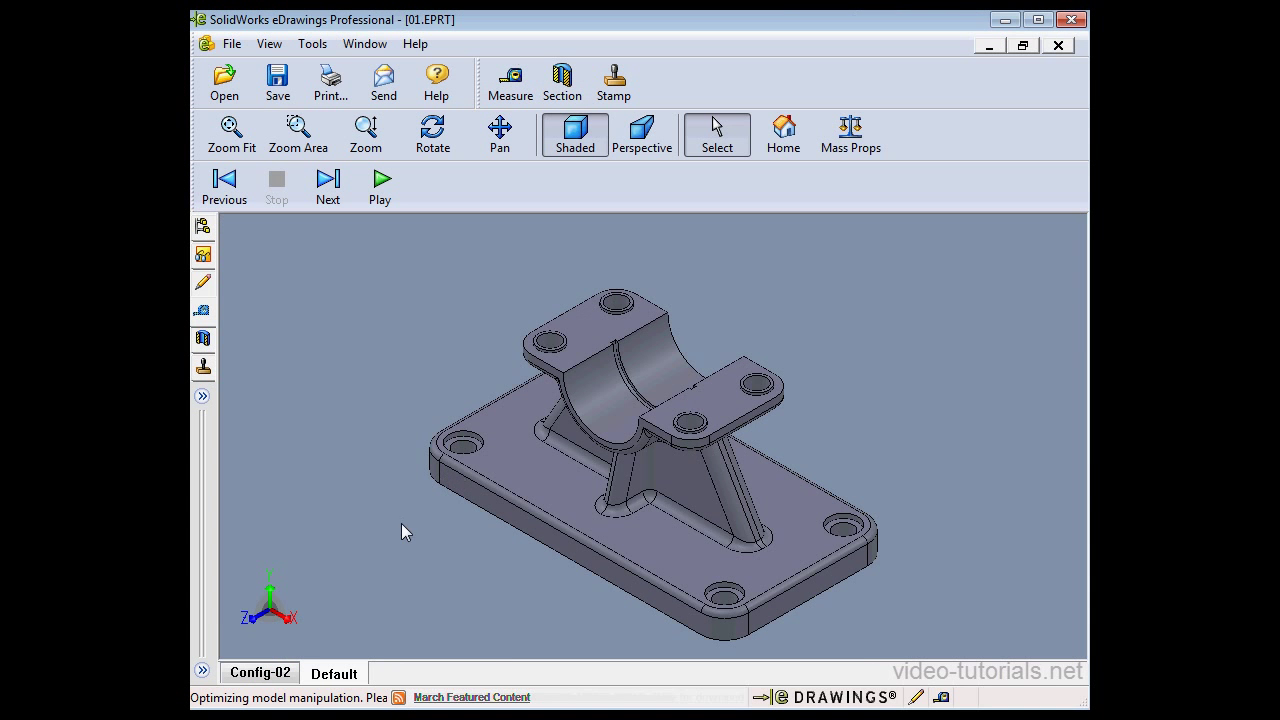
- Look through the Config-02 and Default configurations and their thumbnails in the published eDrawings file
{"action": "left_click", "coordinate": [262, 672]}
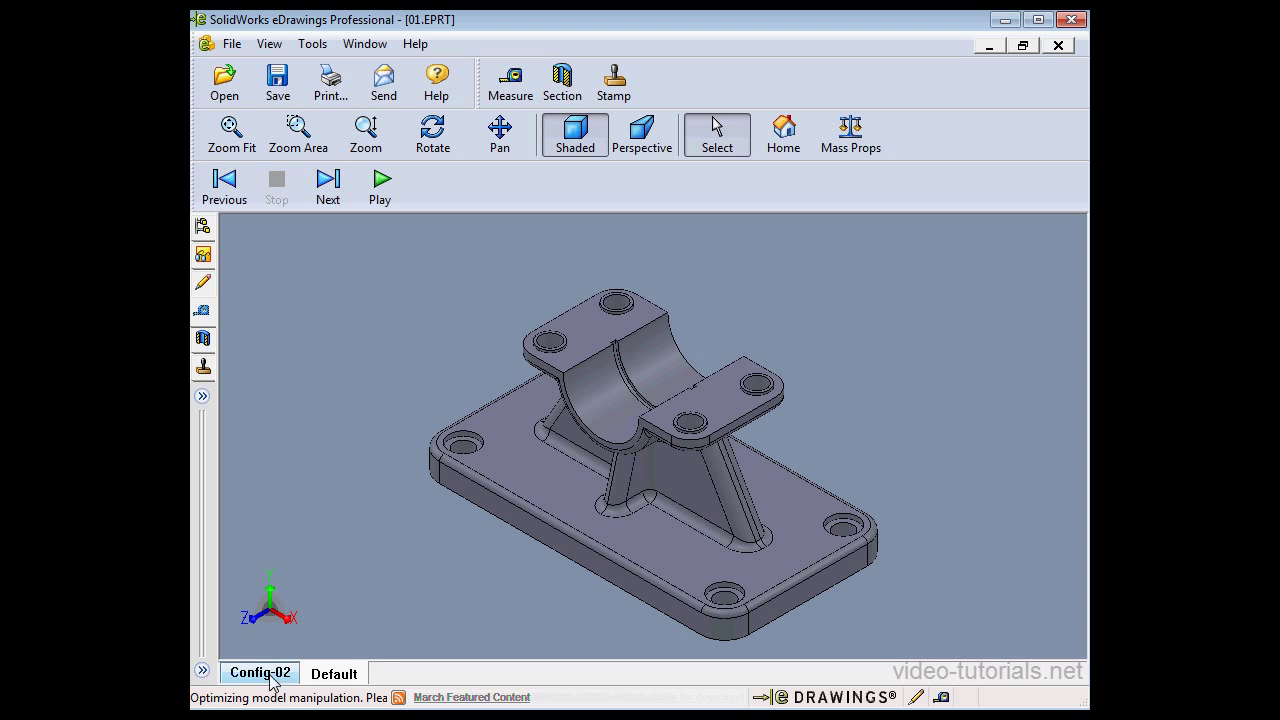
{"action": "left_click", "coordinate": [336, 676]}
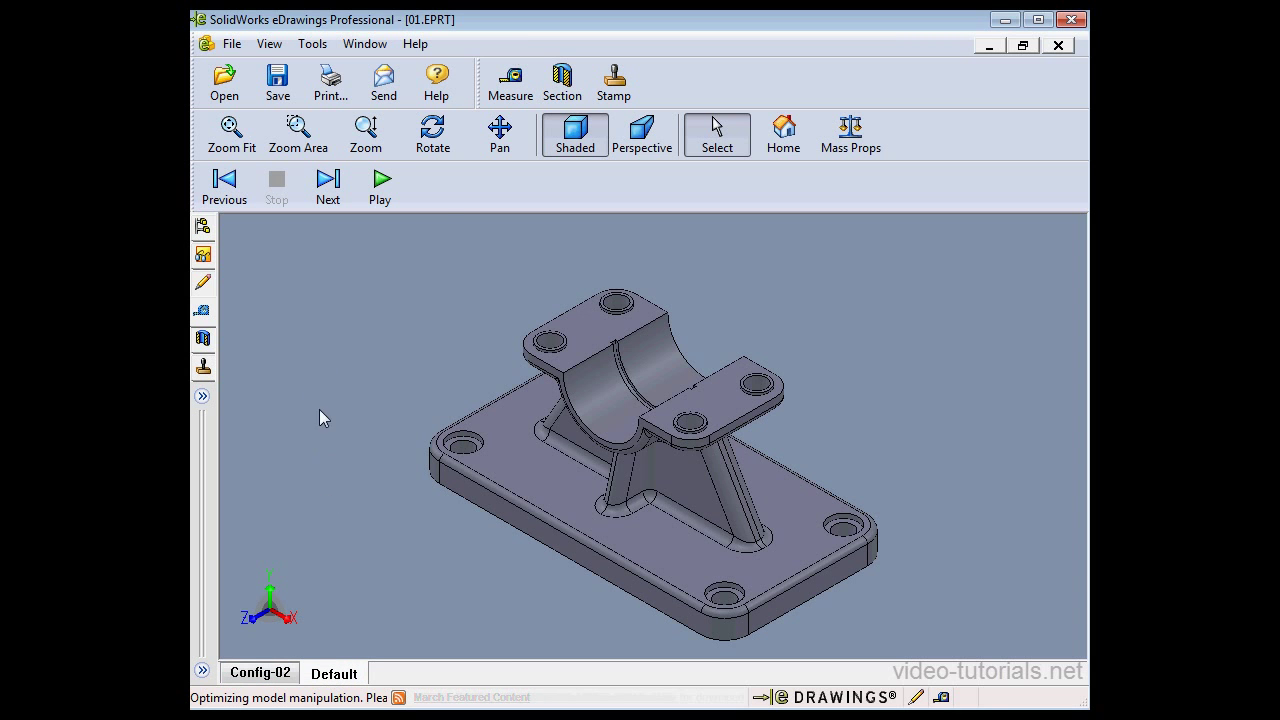
{"action": "left_click", "coordinate": [203, 227]}
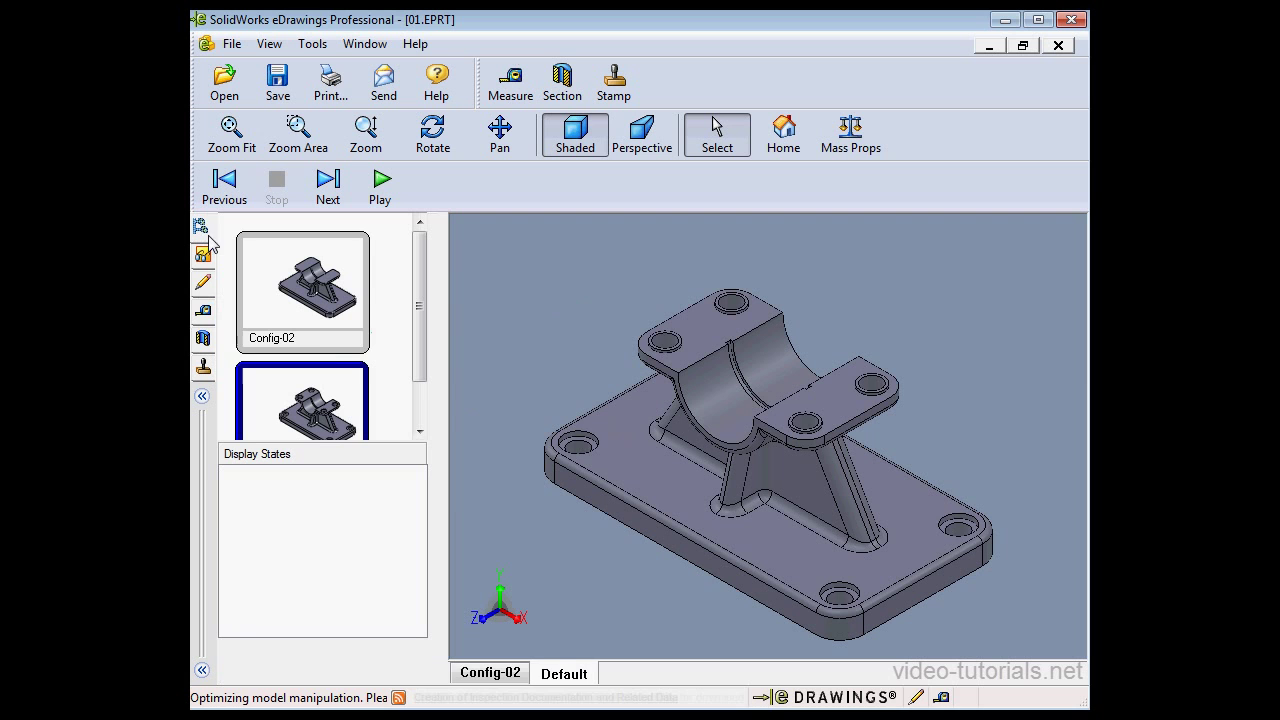
{"action": "left_click", "coordinate": [340, 349]}
{"action": "left_click", "coordinate": [334, 405]}
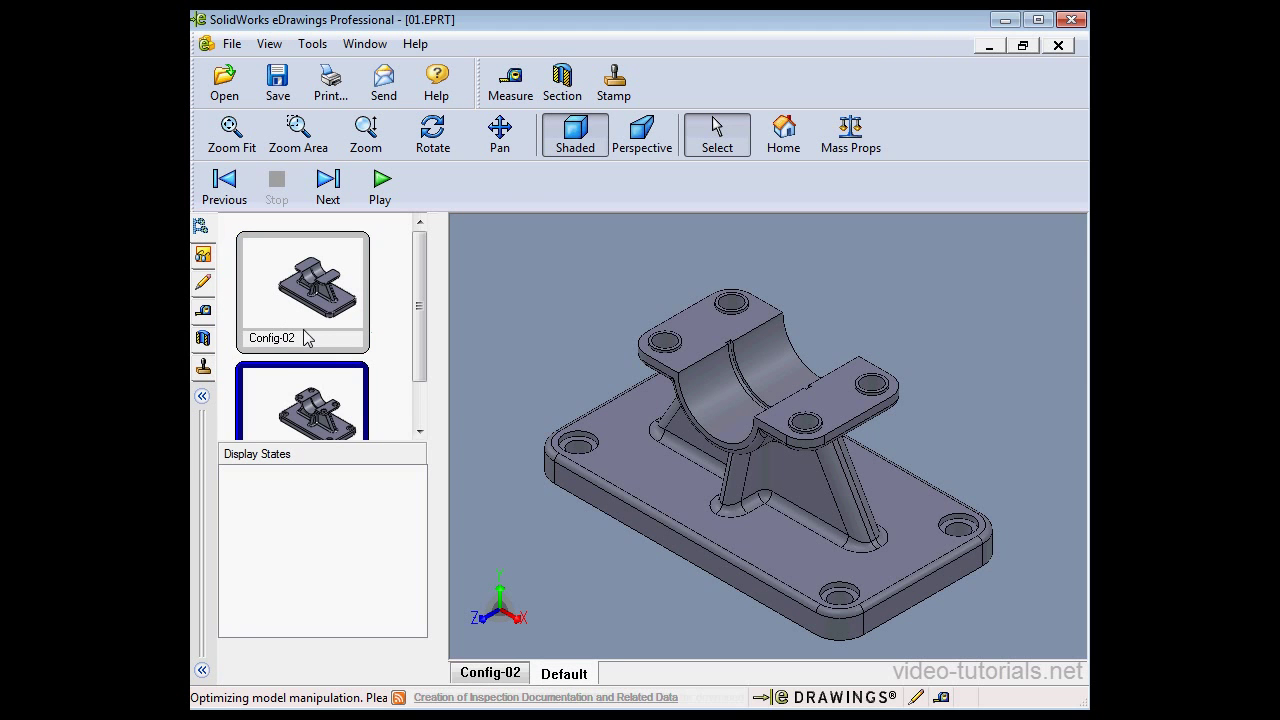
{"action": "left_click", "coordinate": [202, 396]}
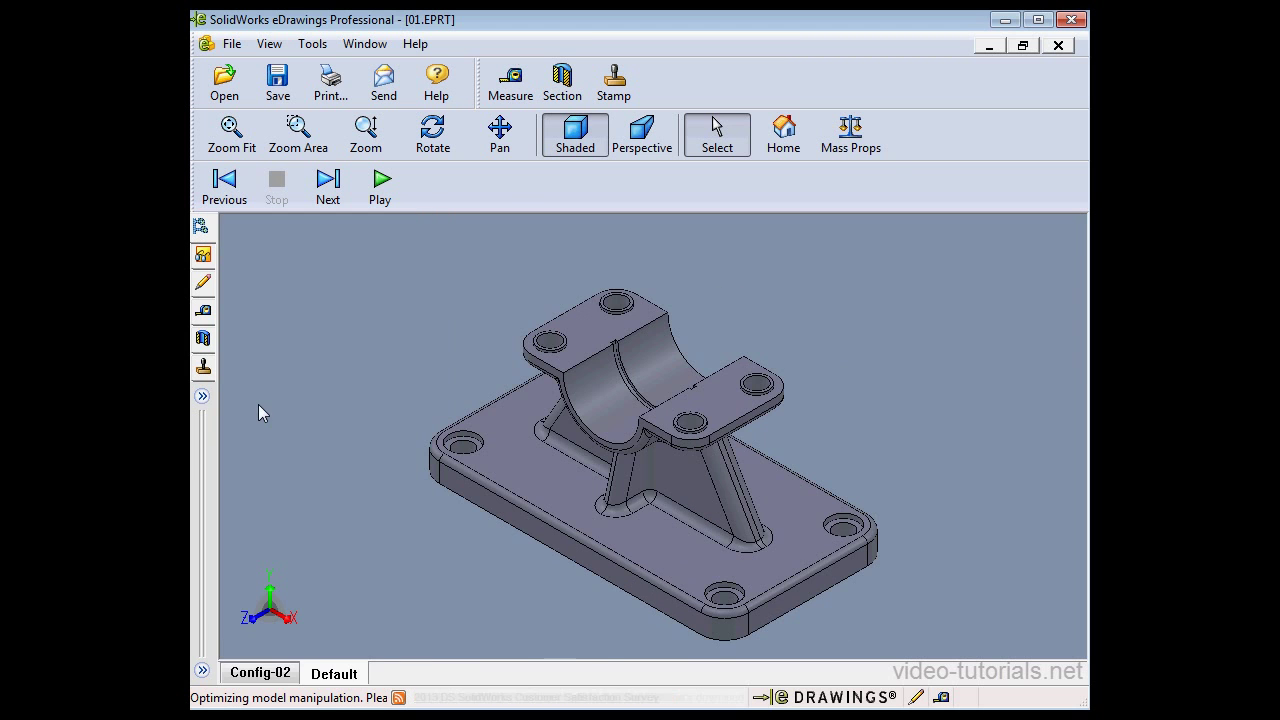
- Close the published file and, back in SolidWorks, start saving the part as an eDrawings (*.eprt) file in the Exercise-SW folder
{"action": "left_click", "coordinate": [1058, 47]}
{"action": "left_click", "coordinate": [1005, 26]}
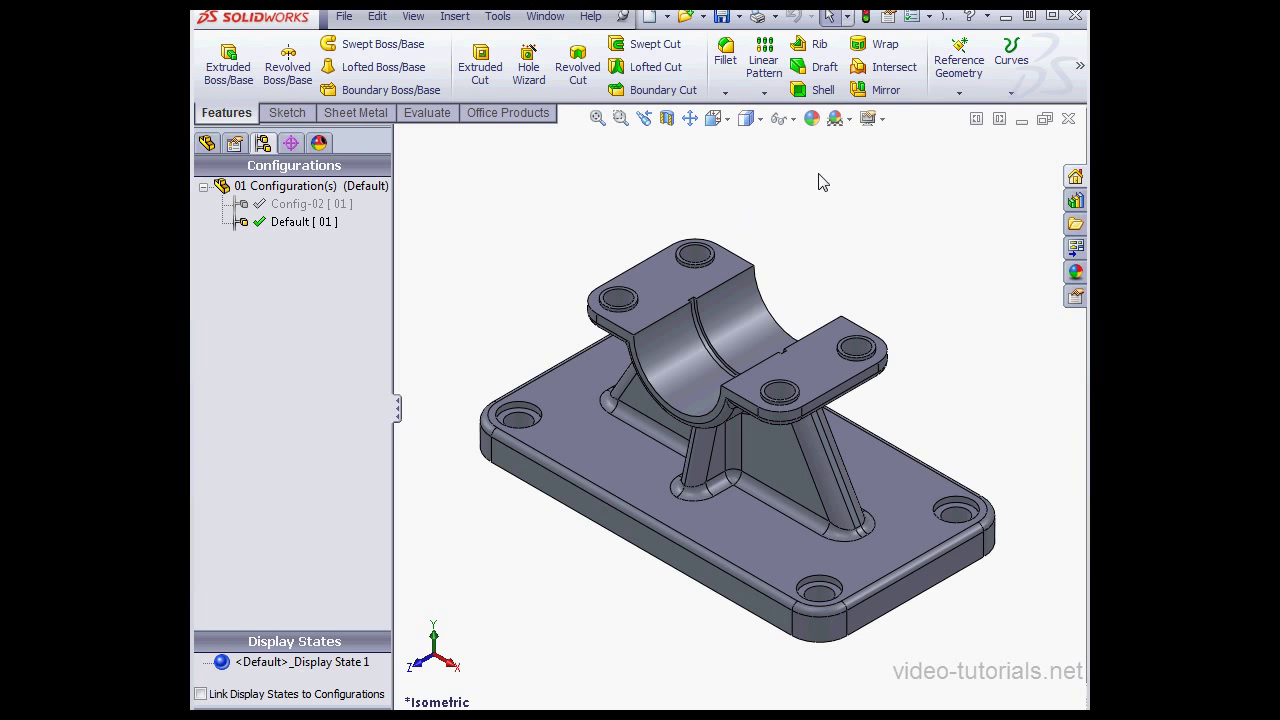
{"action": "left_click", "coordinate": [740, 17]}
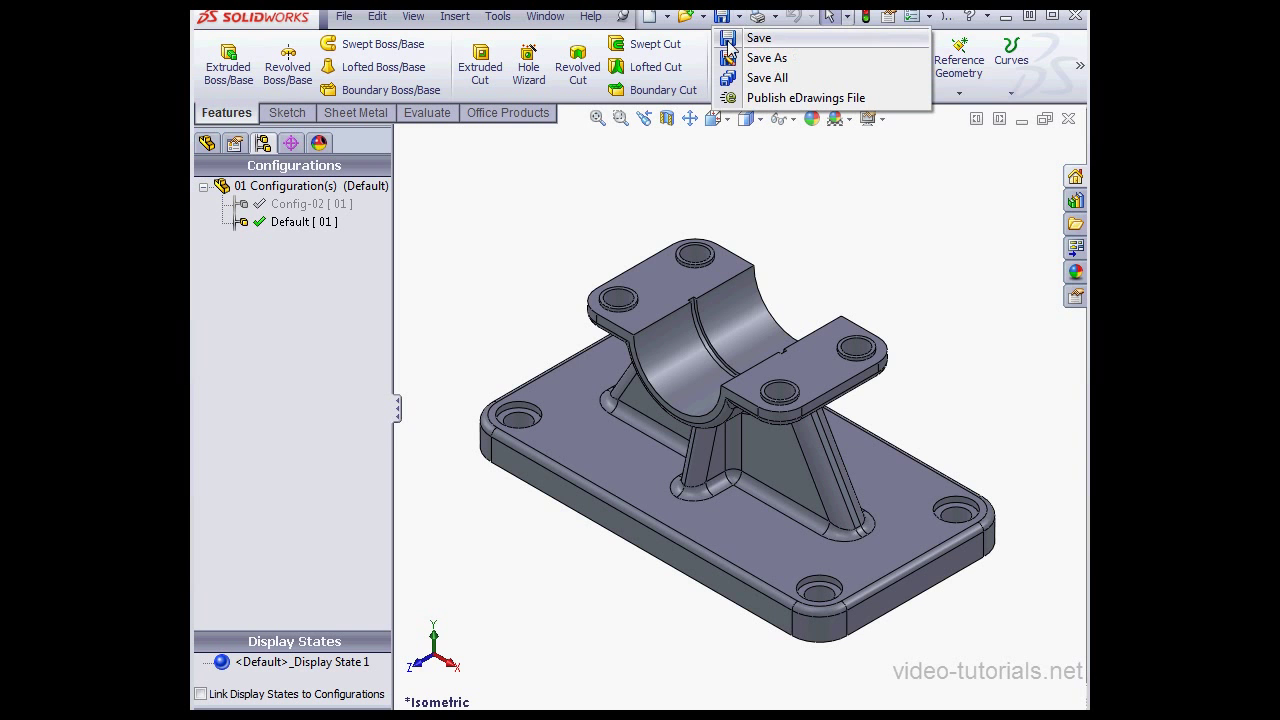
{"action": "left_click", "coordinate": [752, 58]}
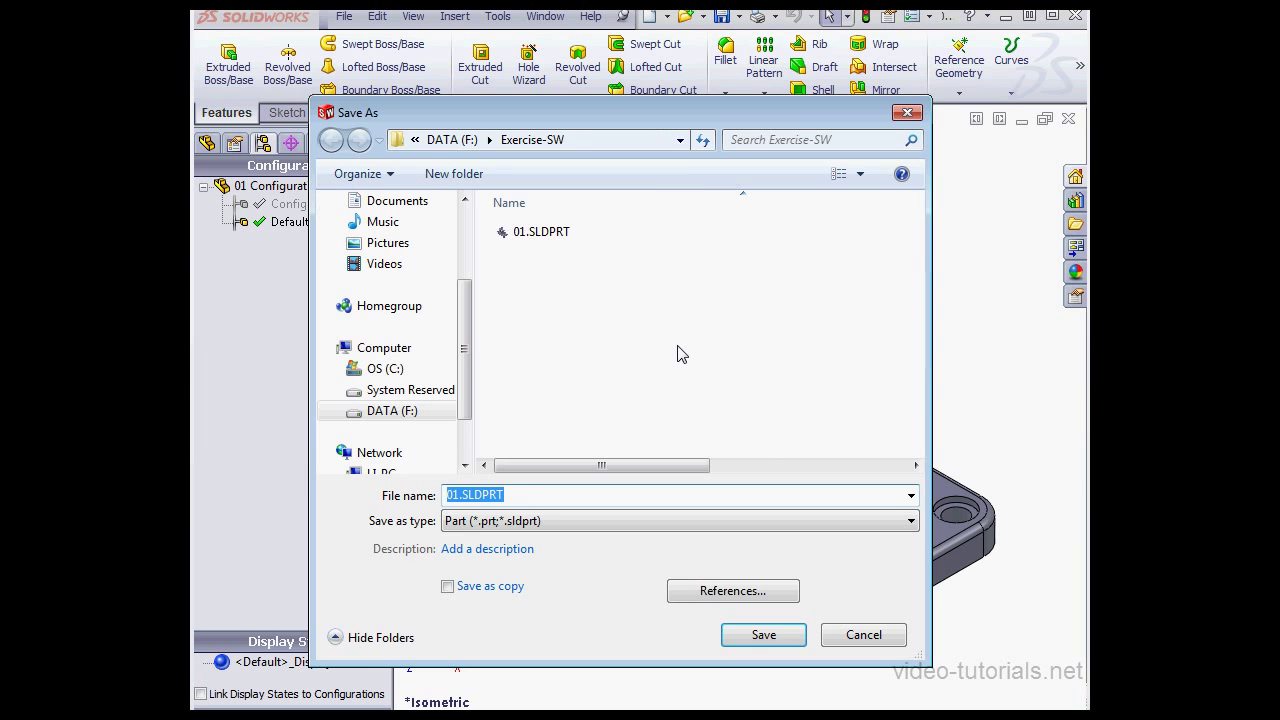
{"action": "left_click", "coordinate": [910, 522]}
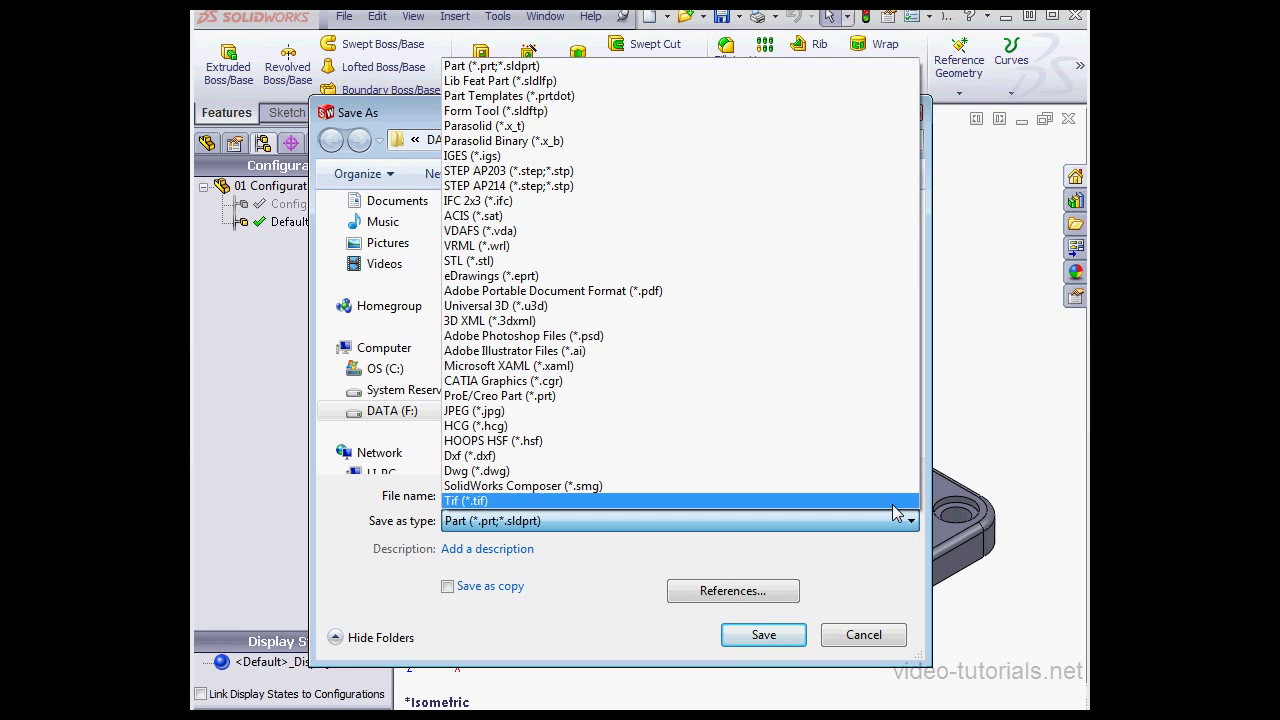
{"action": "left_click", "coordinate": [752, 287]}
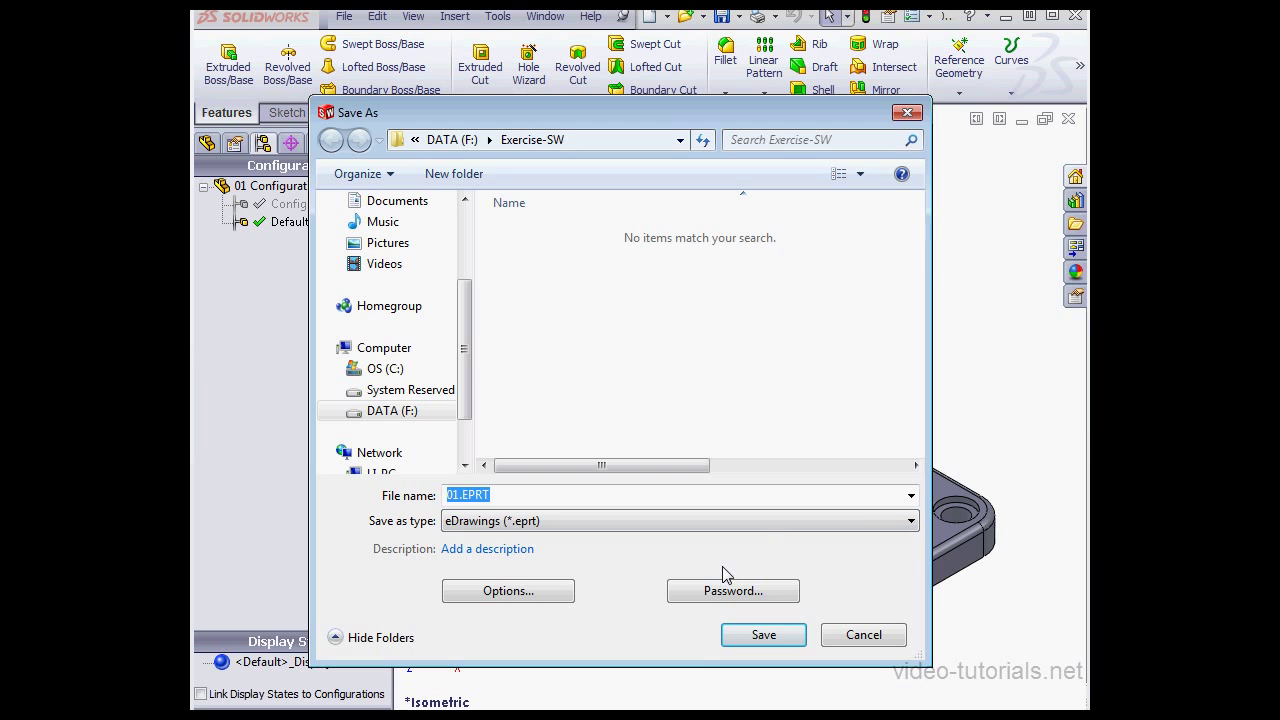
- Examine the password protection settings and the eDrawings export options for measuring, STL export and motion studies
{"action": "left_click", "coordinate": [730, 592]}
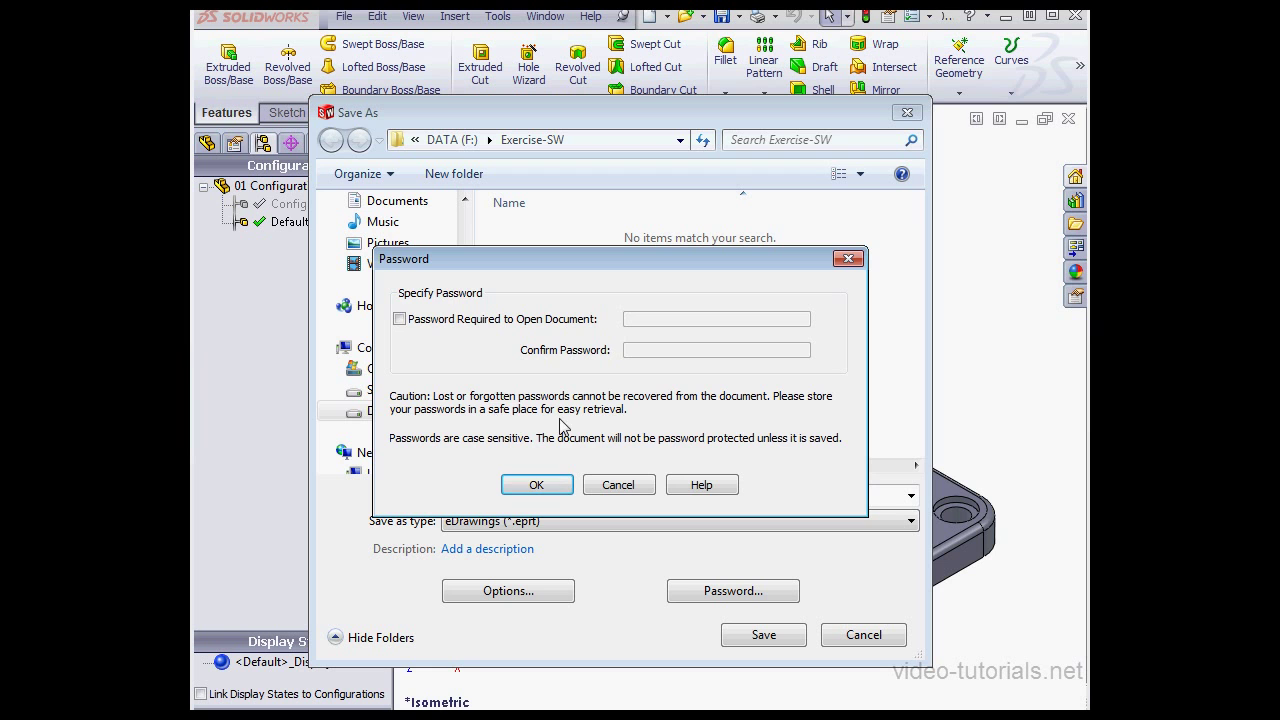
{"action": "left_click", "coordinate": [617, 485]}
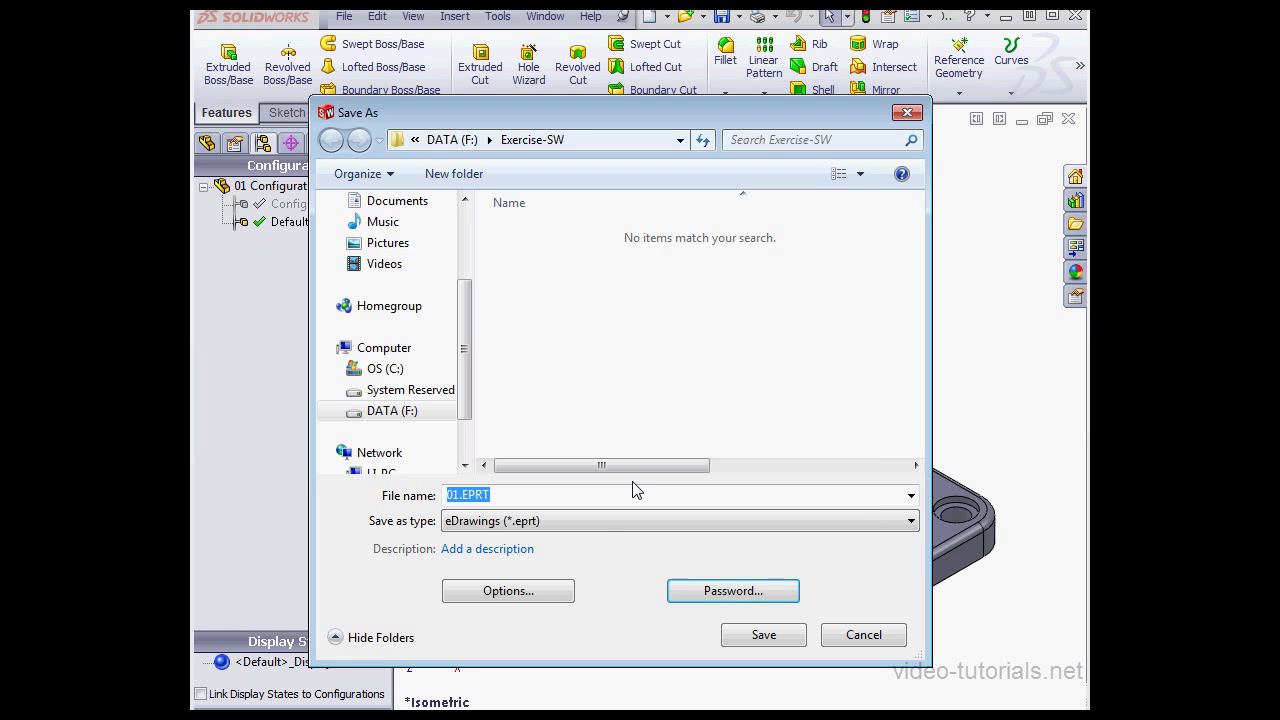
{"action": "left_click", "coordinate": [533, 596]}
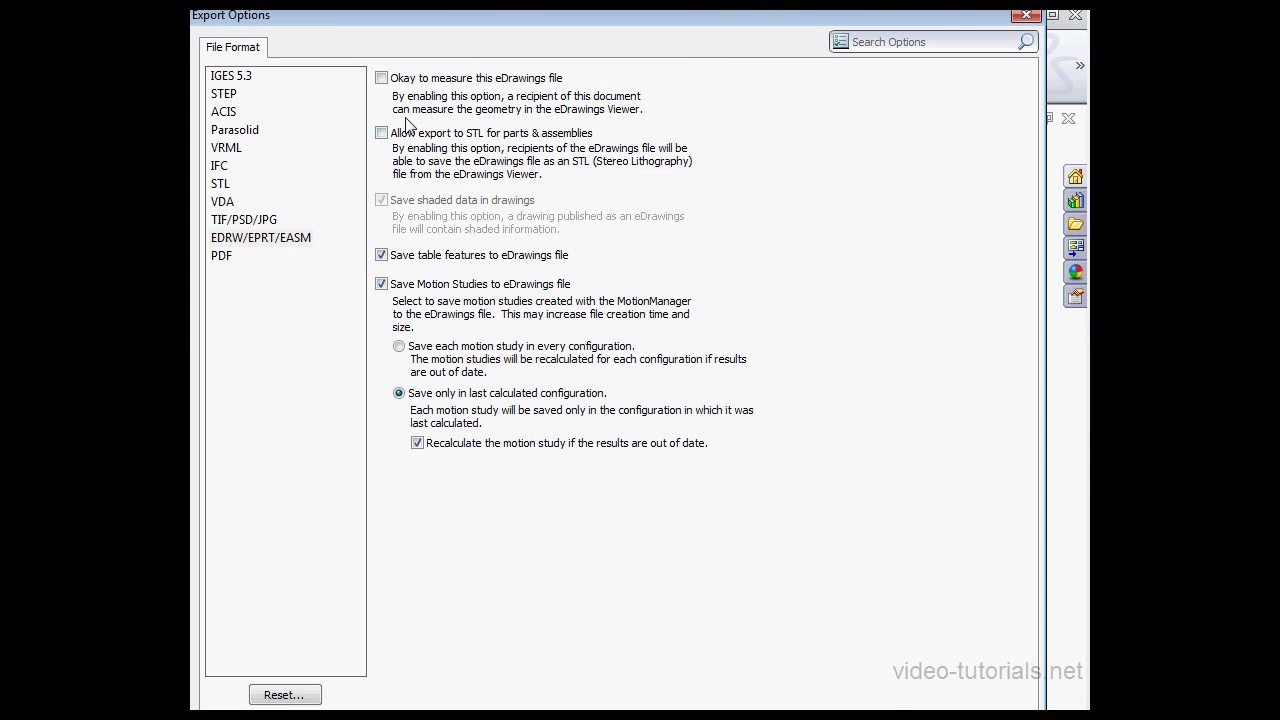
{"action": "left_click", "coordinate": [382, 80]}
{"action": "left_click", "coordinate": [382, 80]}
{"action": "left_click", "coordinate": [390, 134]}
{"action": "left_click", "coordinate": [385, 133]}
{"action": "left_click", "coordinate": [381, 285]}
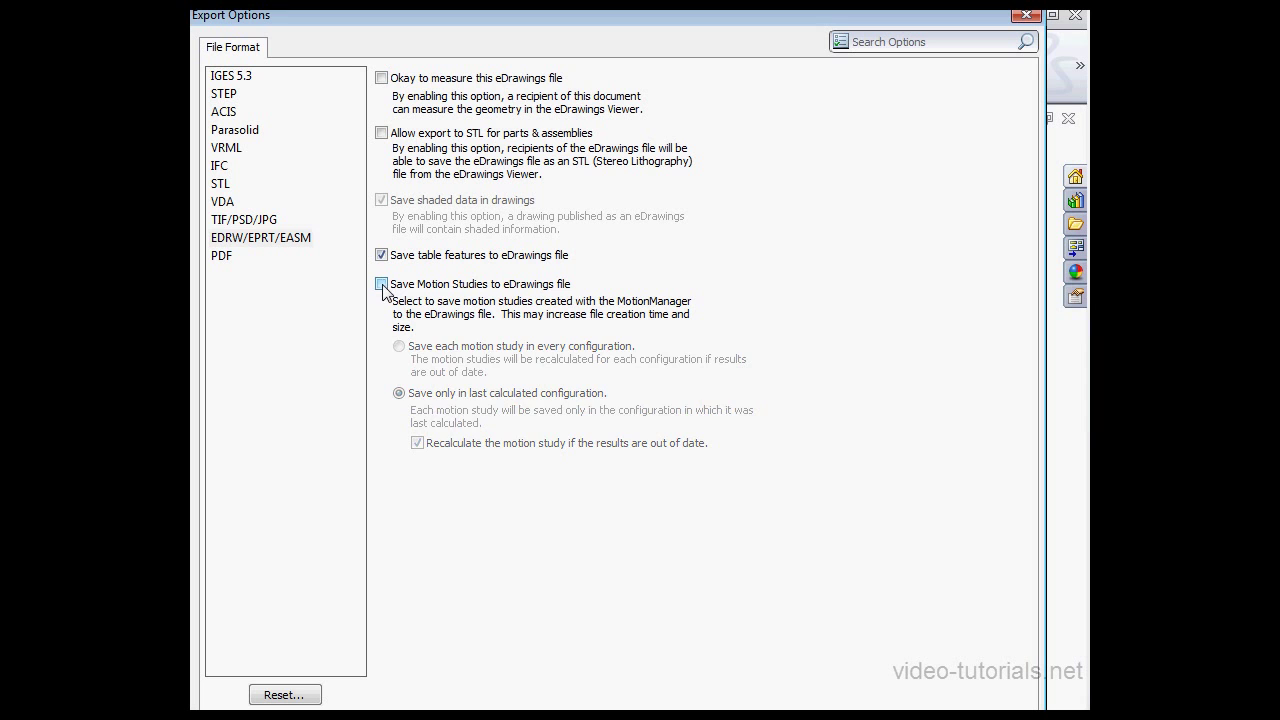
{"action": "left_click", "coordinate": [381, 285]}
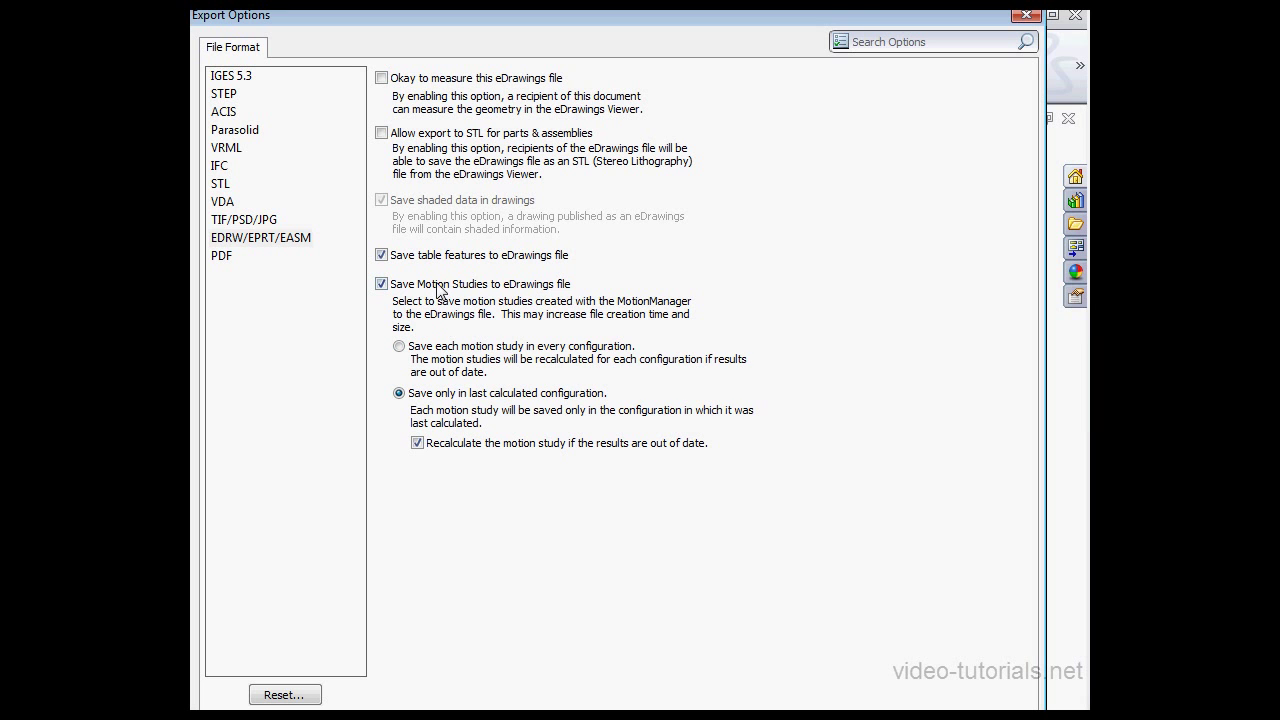
{"action": "left_click", "coordinate": [840, 718]}
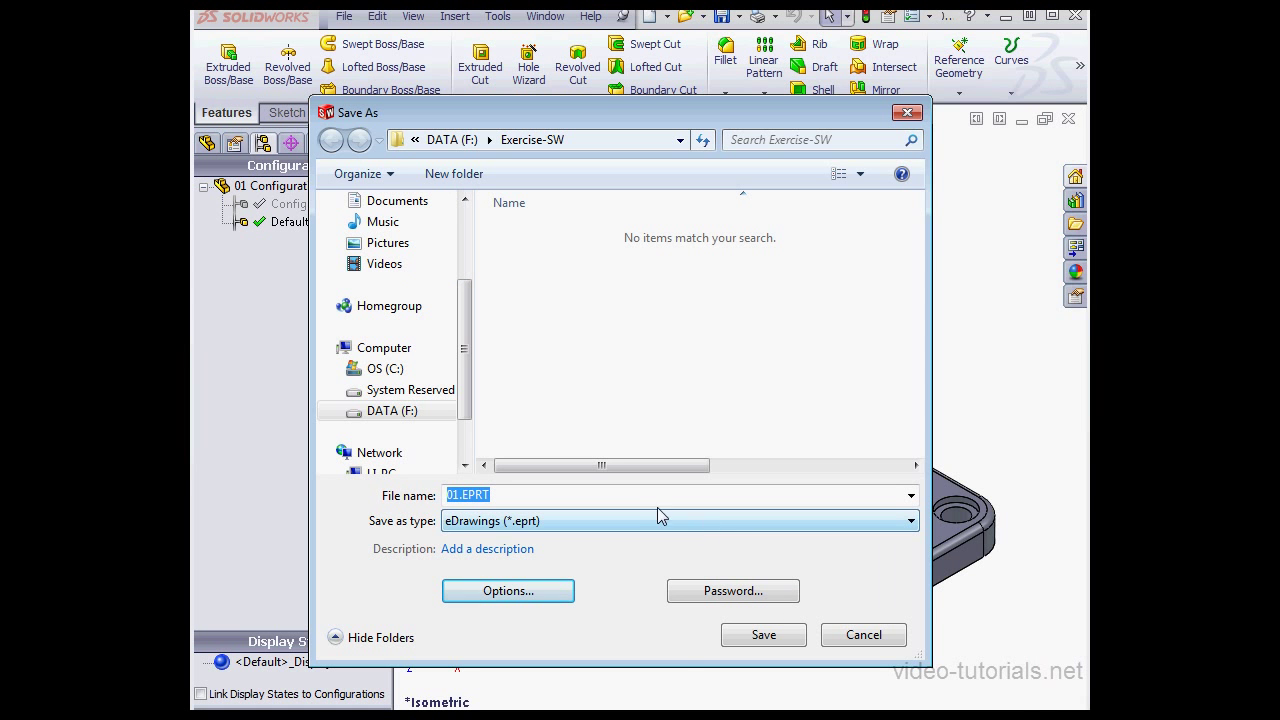
- Save the part as 01.EPRT with all configurations included
{"action": "left_click", "coordinate": [780, 640]}
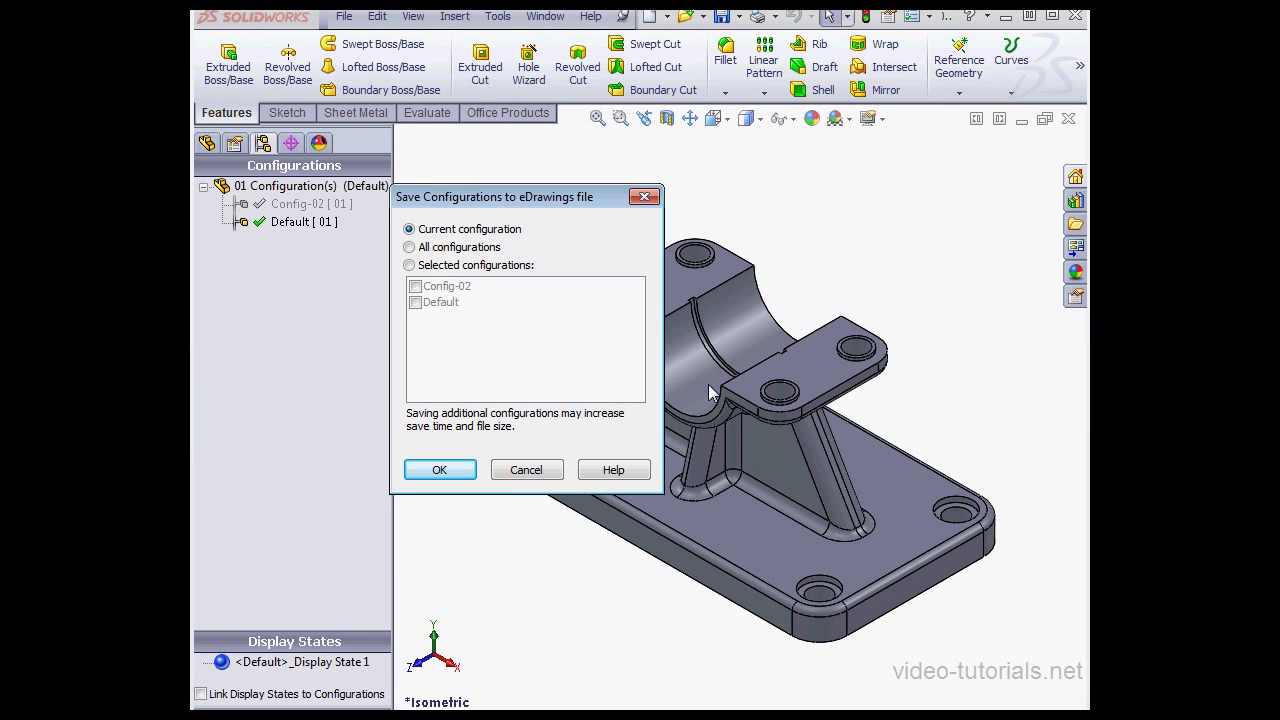
{"action": "left_click", "coordinate": [411, 249]}
{"action": "left_click", "coordinate": [440, 470]}
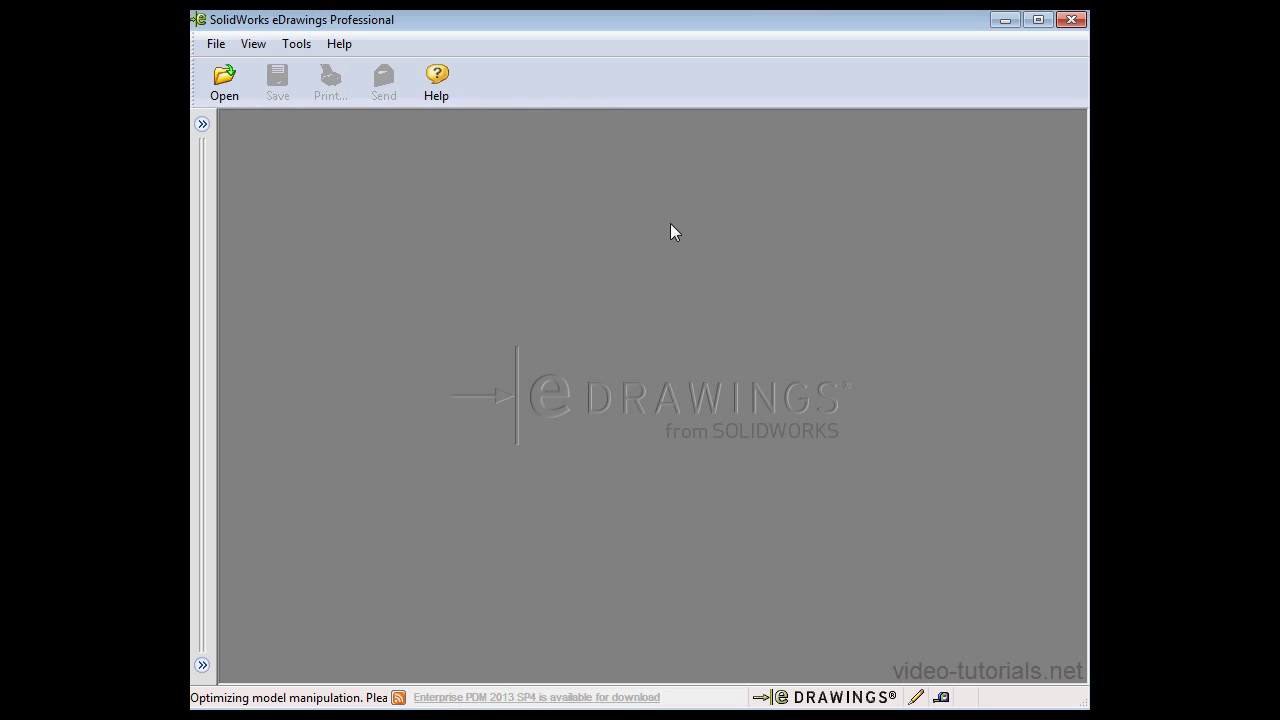
- Open 01.EPRT from the Exercise-SW folder in eDrawings
{"action": "left_click", "coordinate": [236, 100]}
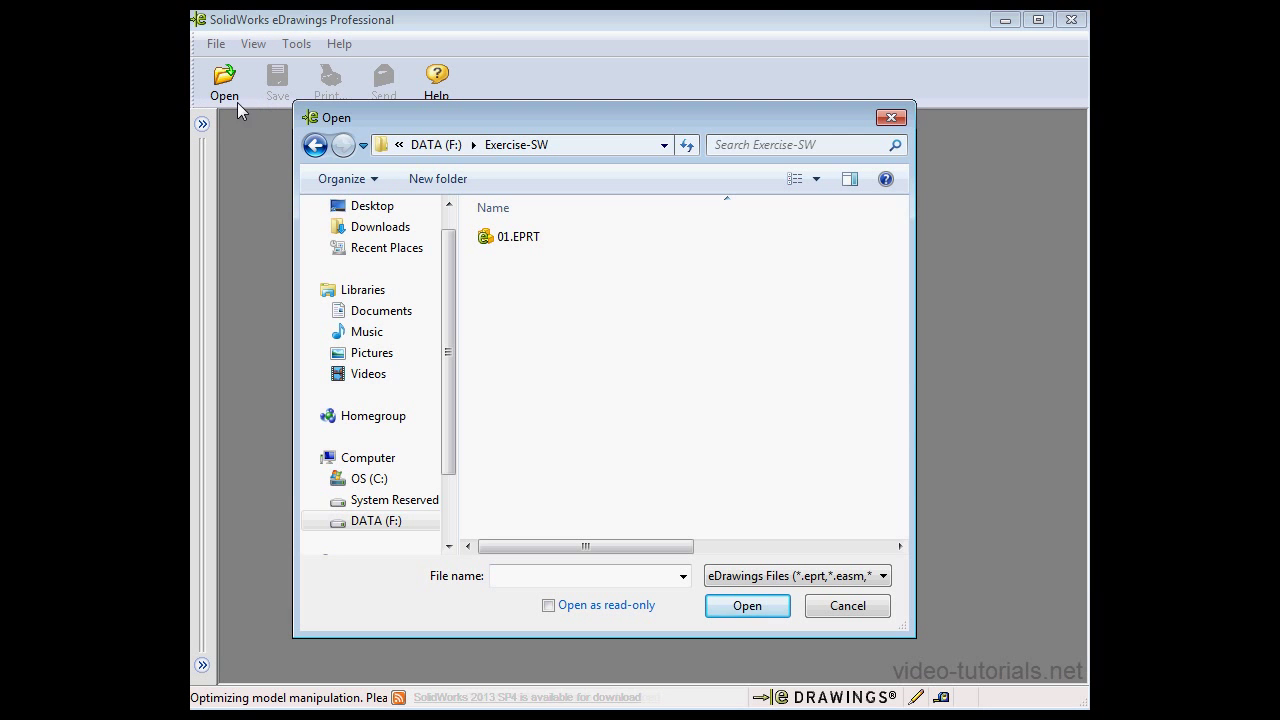
{"action": "left_click", "coordinate": [519, 245]}
{"action": "left_click", "coordinate": [748, 606]}
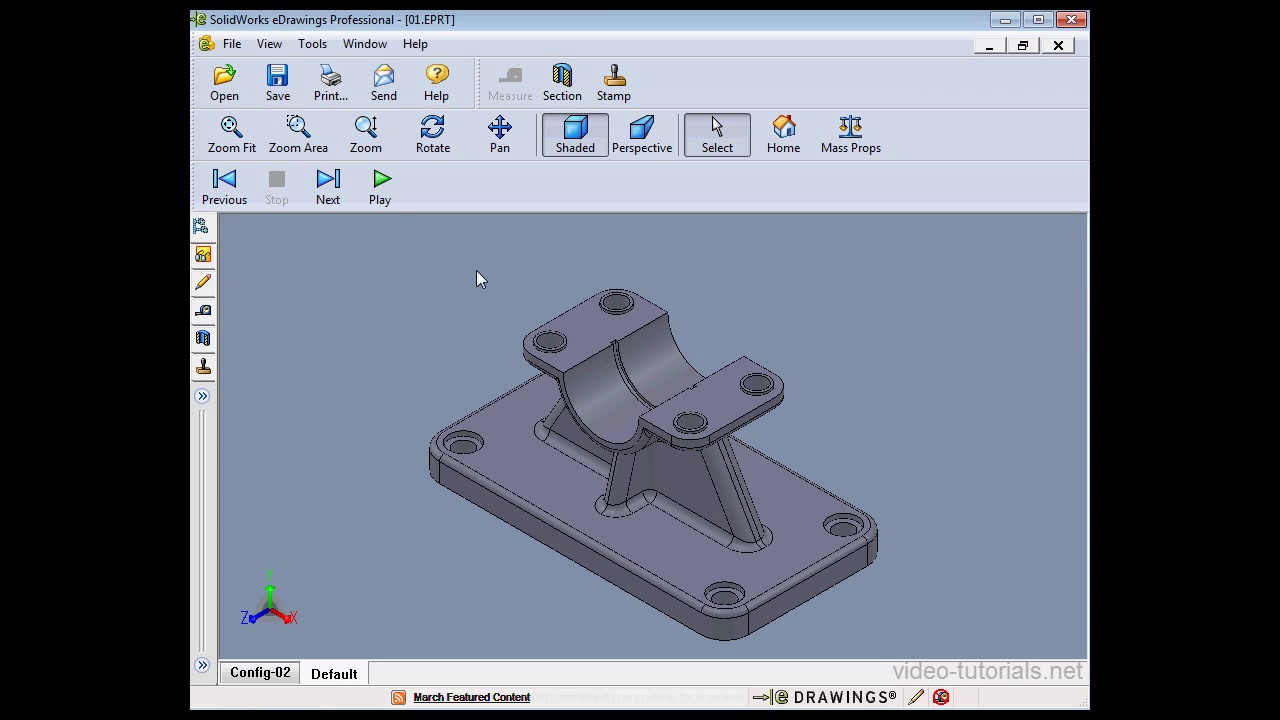
- Examine which file types eDrawings can open, including SolidWorks, STL, DXF/DWG and Pro/E files, and leave without opening another file
{"action": "left_click", "coordinate": [224, 80]}
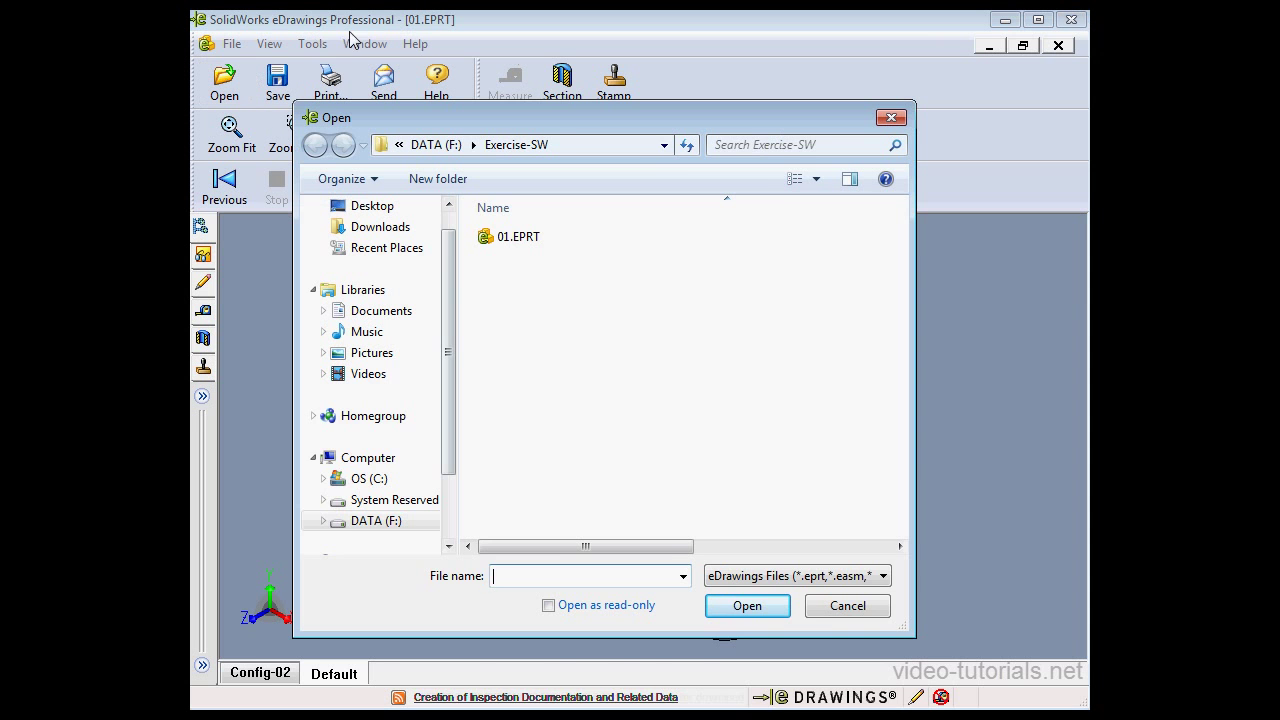
{"action": "left_click_drag", "start_coordinate": [575, 118], "coordinate": [714, 97]}
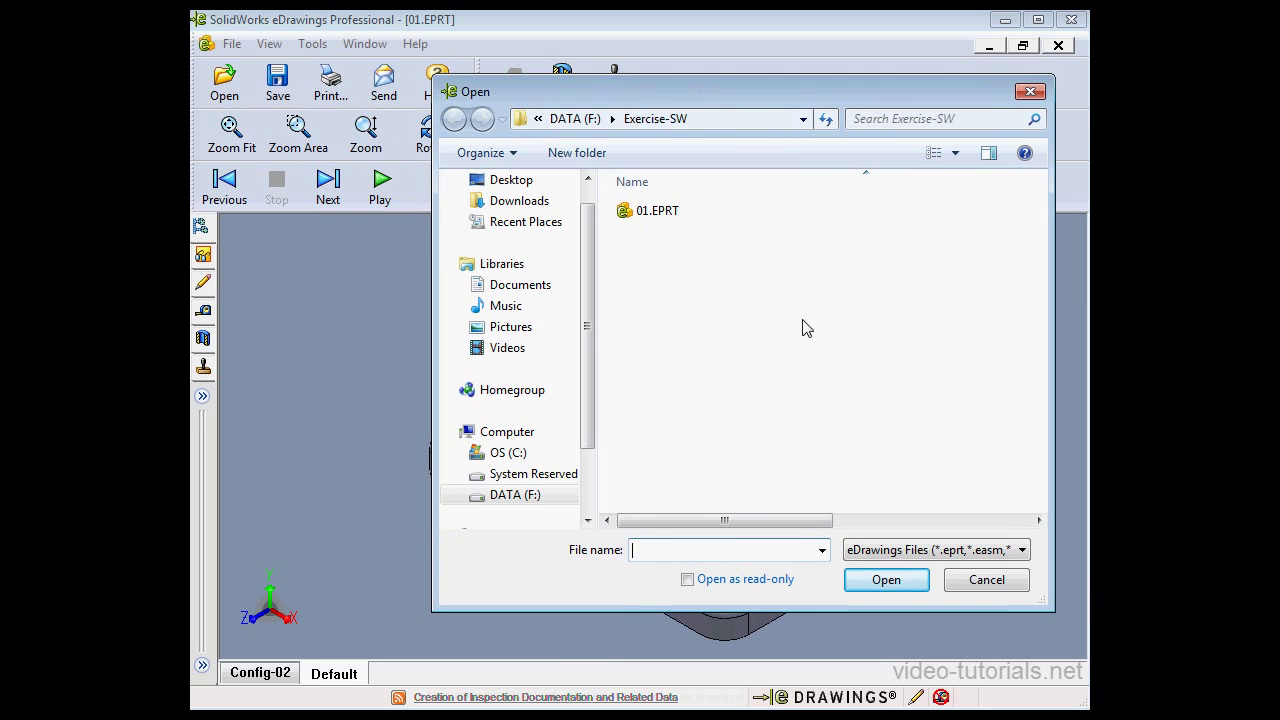
{"action": "left_click", "coordinate": [1022, 550]}
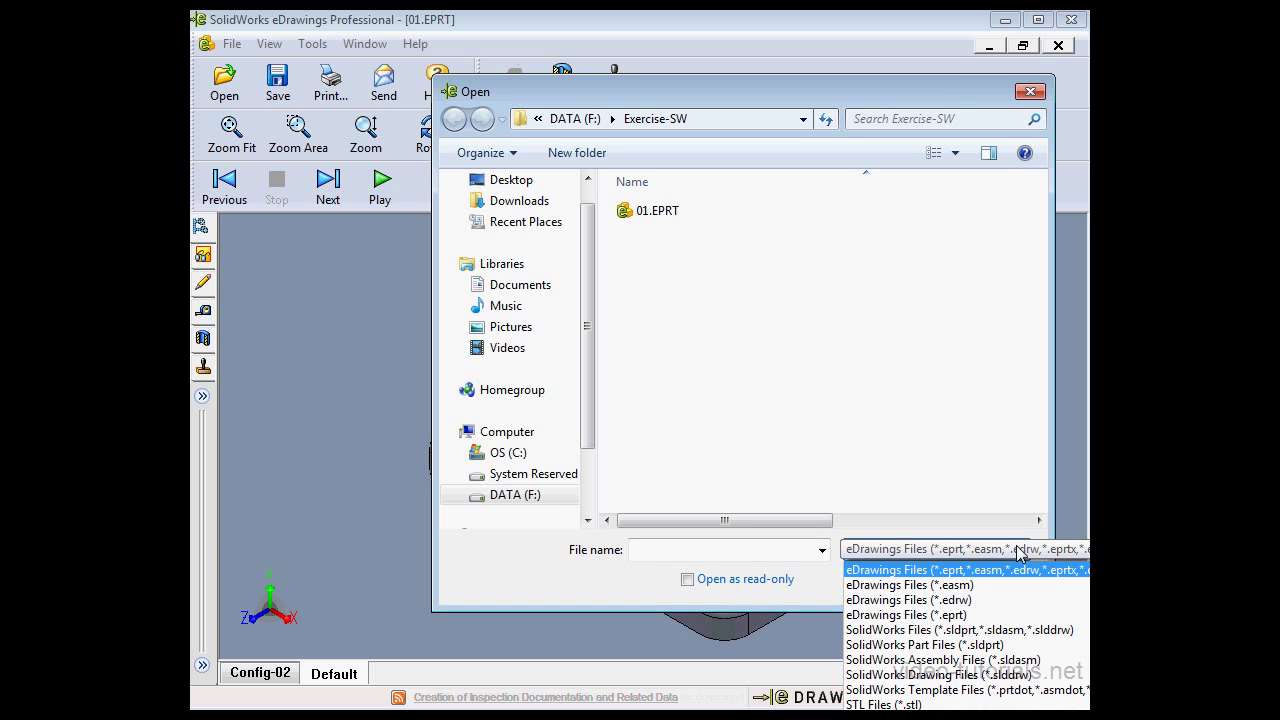
{"action": "left_click", "coordinate": [923, 90]}
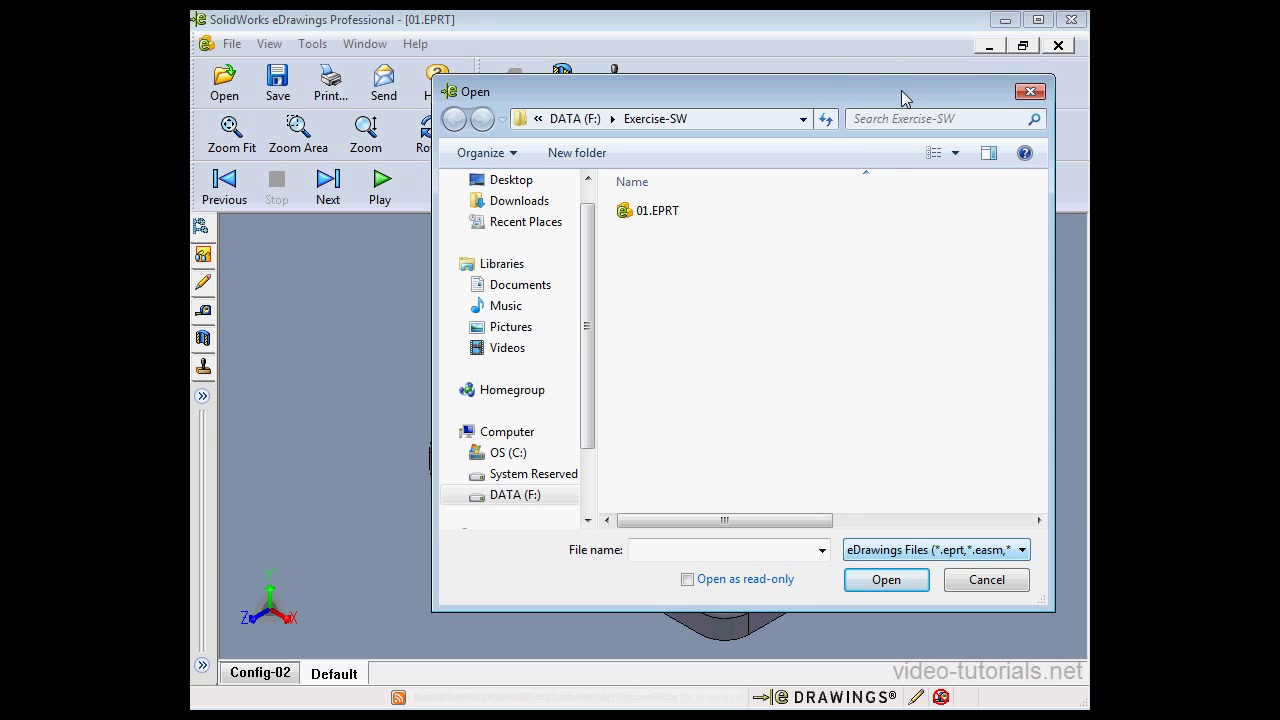
{"action": "left_click_drag", "start_coordinate": [902, 97], "coordinate": [851, 34]}
{"action": "left_click", "coordinate": [977, 490]}
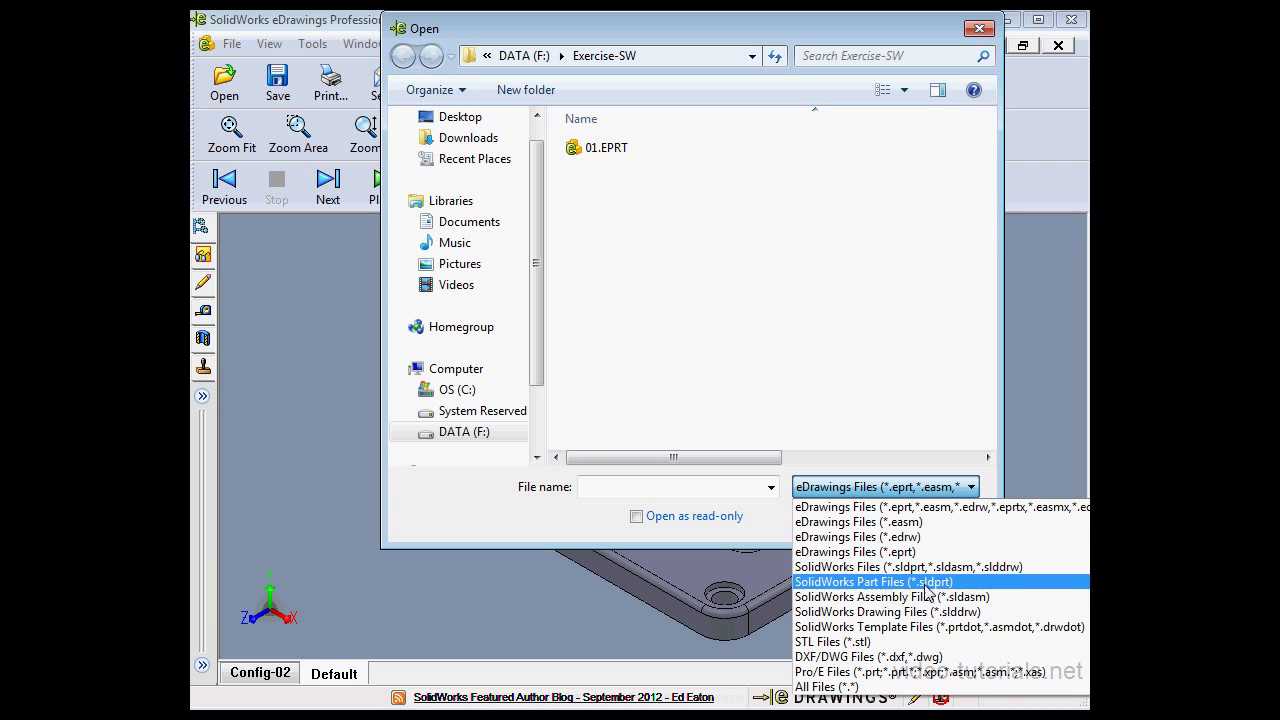
{"action": "left_click", "coordinate": [789, 541]}
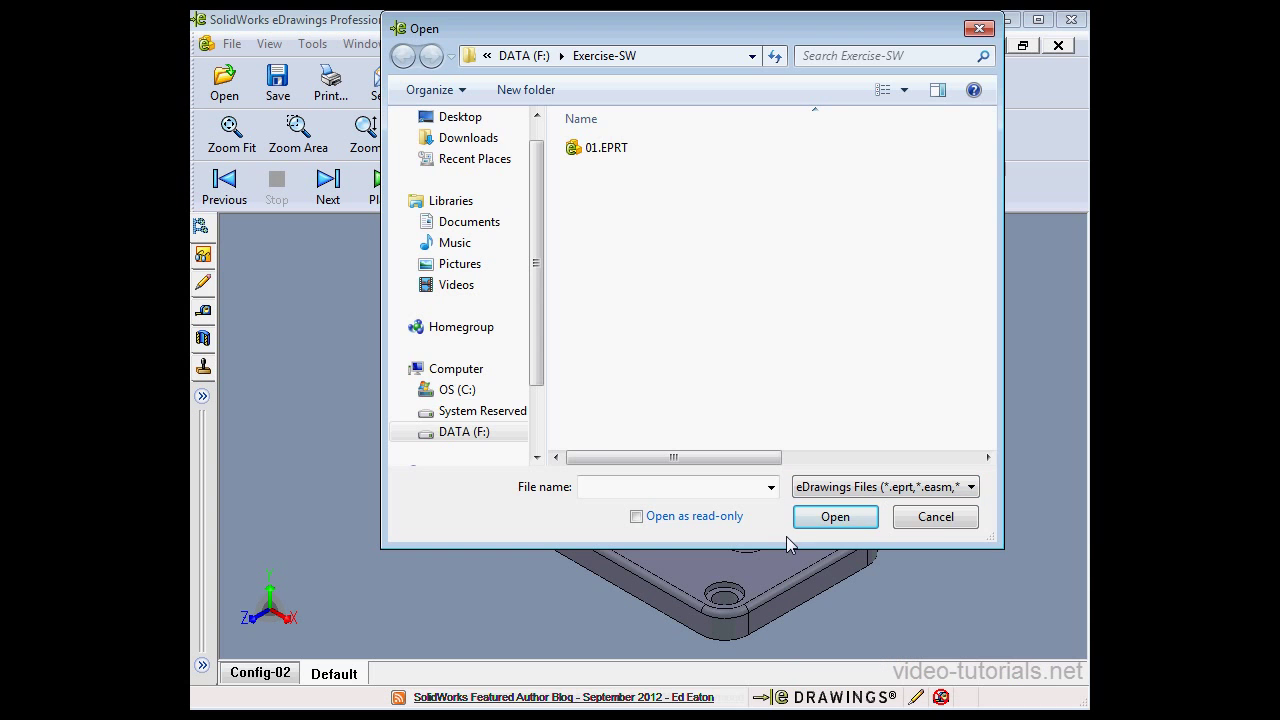
{"action": "left_click", "coordinate": [941, 522]}
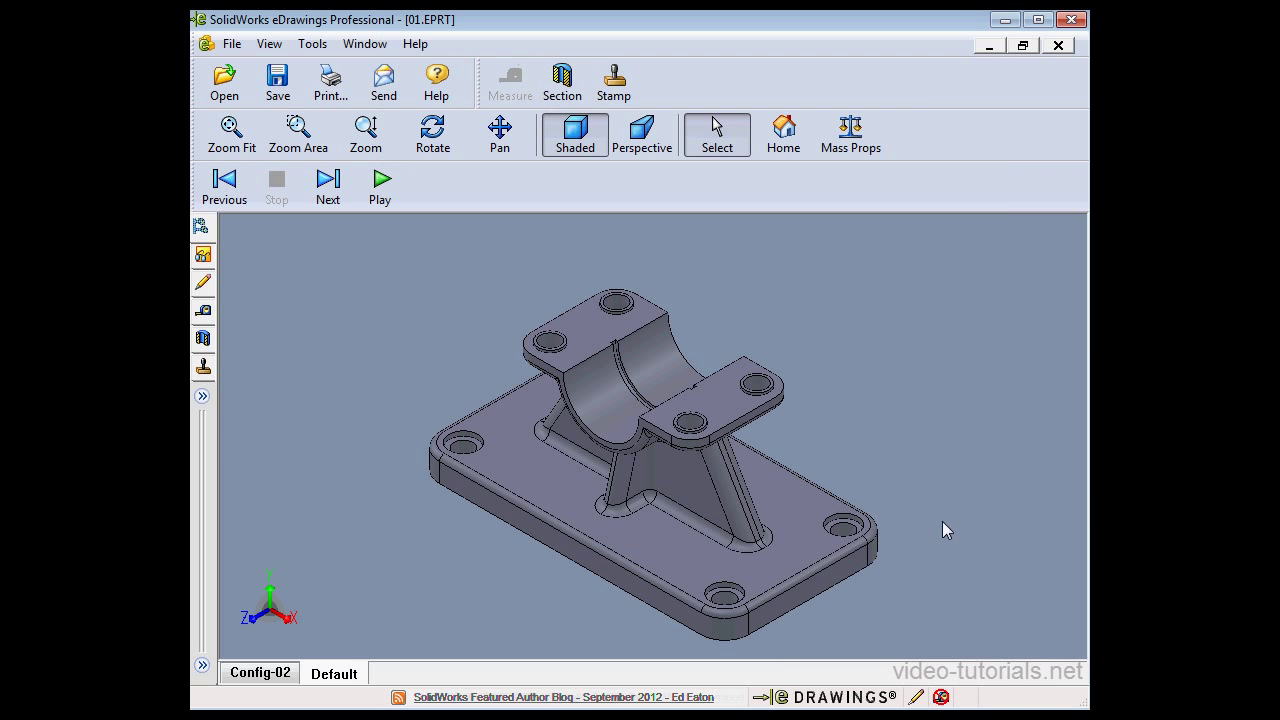
- Minimize the 01.EPRT window, switch to SolidWorks and toggle the part's Save tessellation with part document option on and back off
{"action": "left_click", "coordinate": [991, 46]}
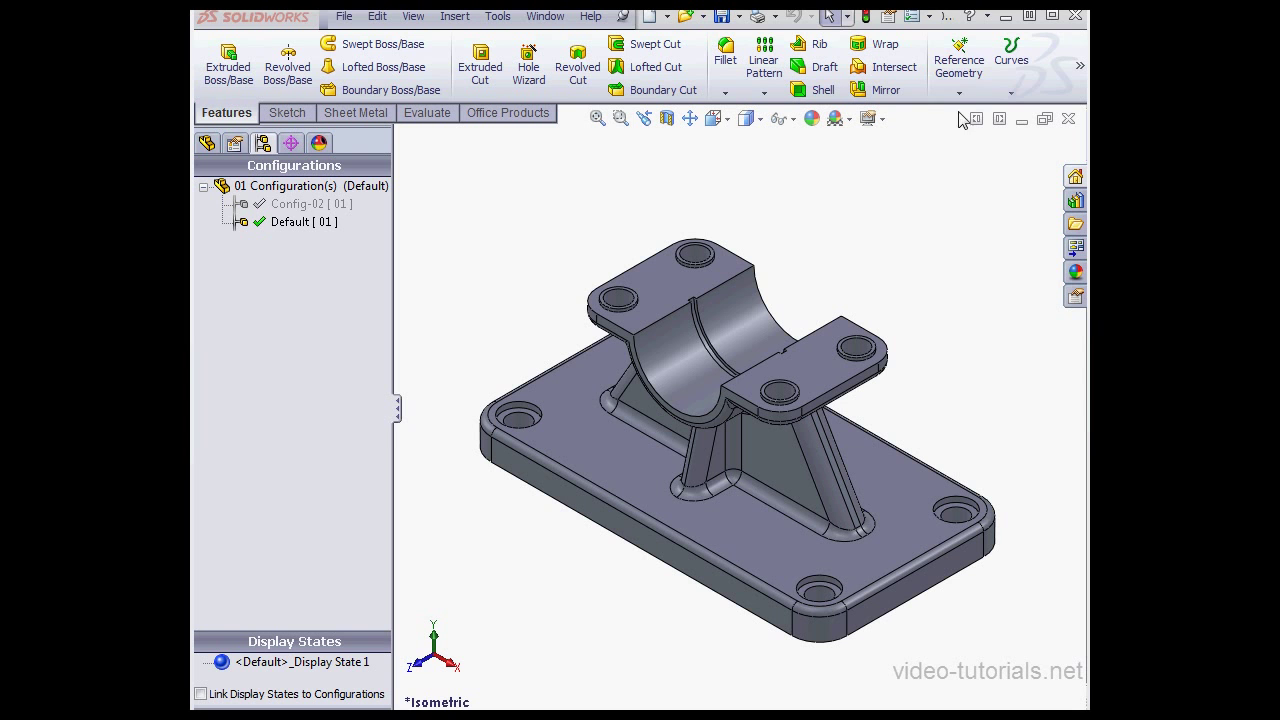
{"action": "left_click", "coordinate": [929, 17]}
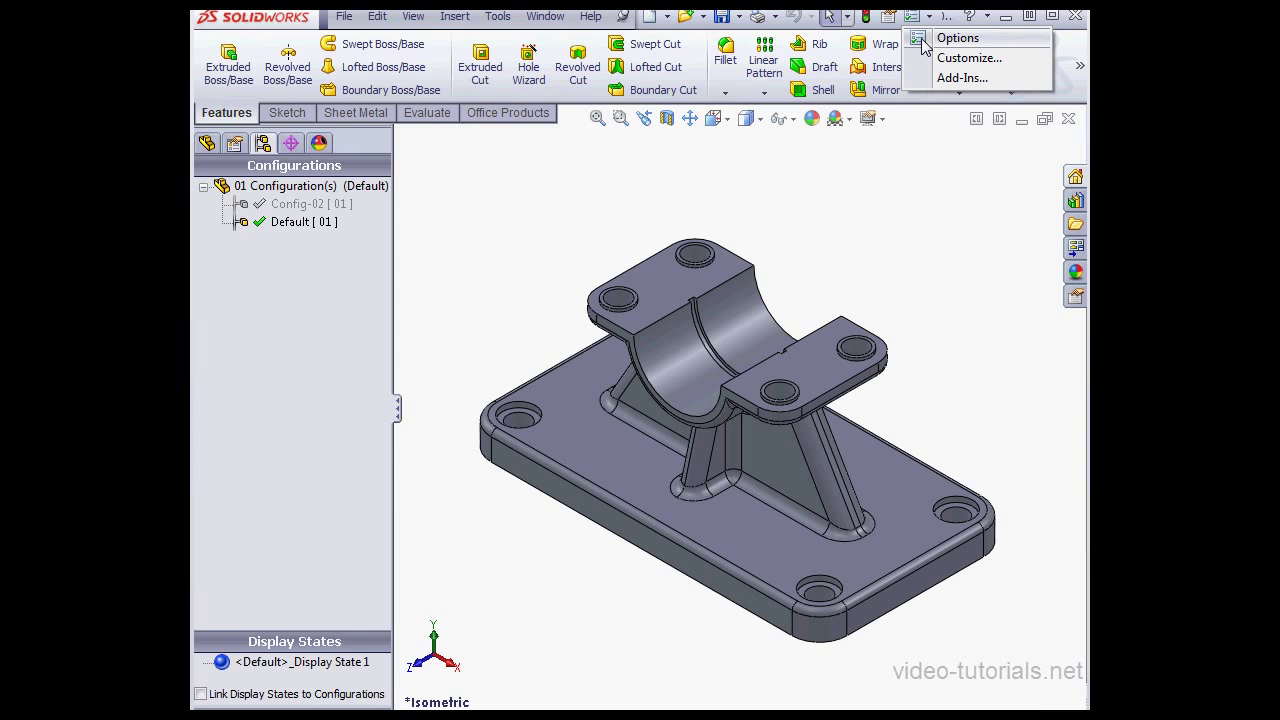
{"action": "left_click", "coordinate": [922, 42]}
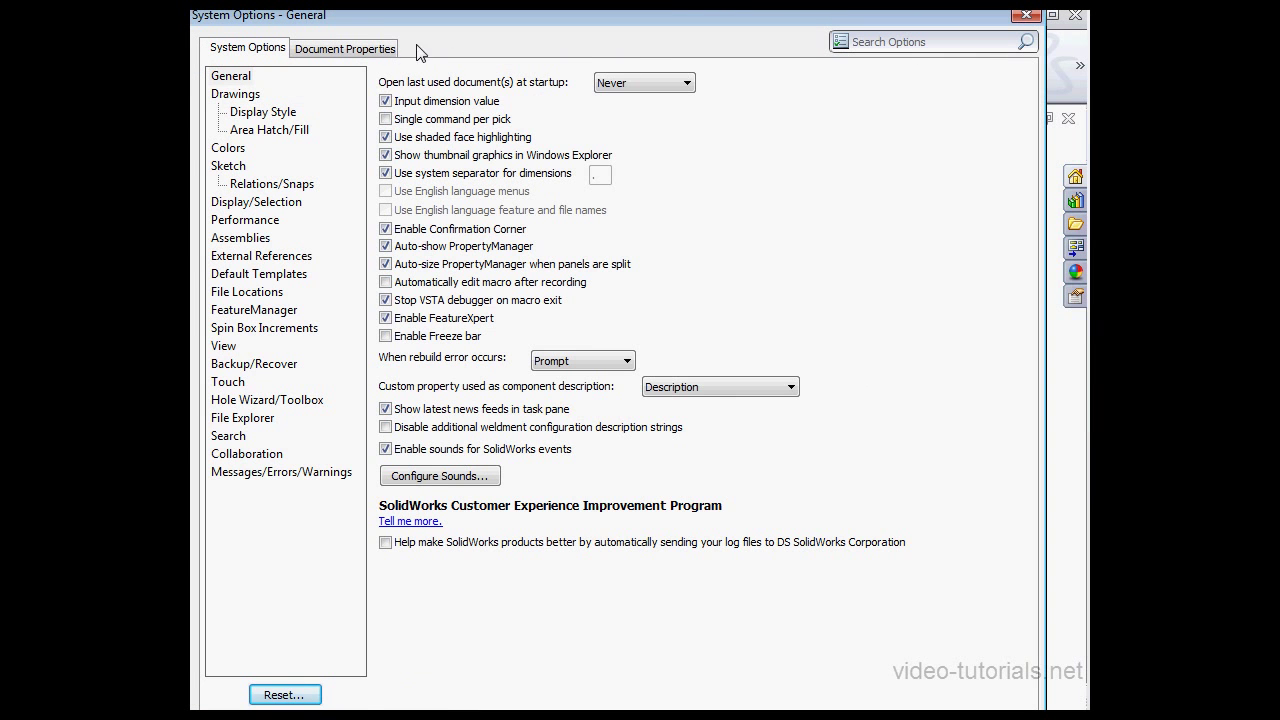
{"action": "left_click", "coordinate": [378, 50]}
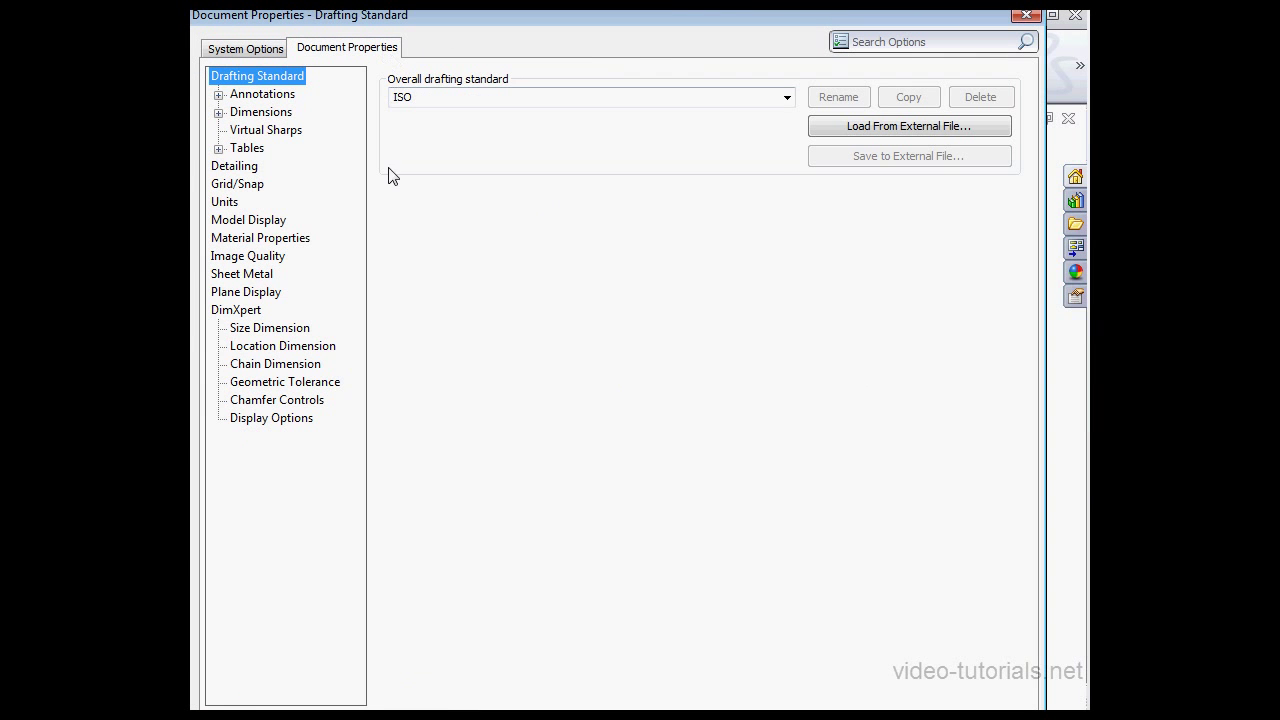
{"action": "left_click", "coordinate": [278, 258]}
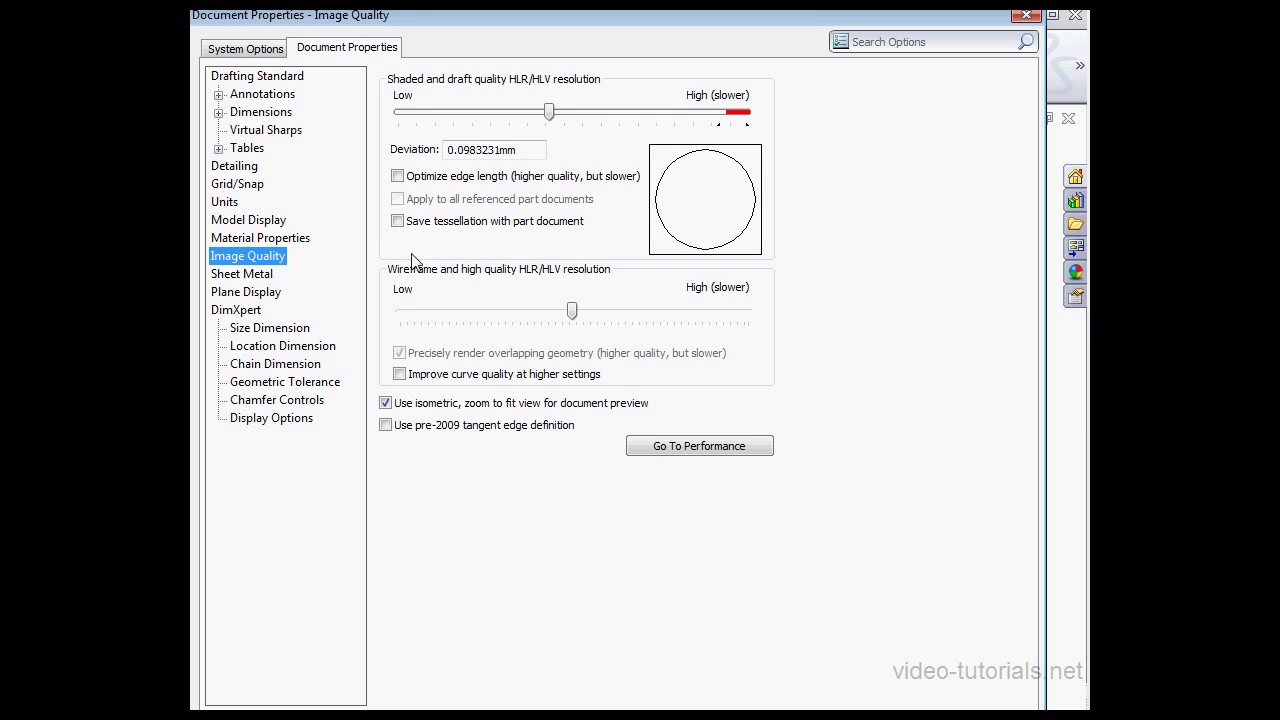
{"action": "left_click", "coordinate": [398, 222]}
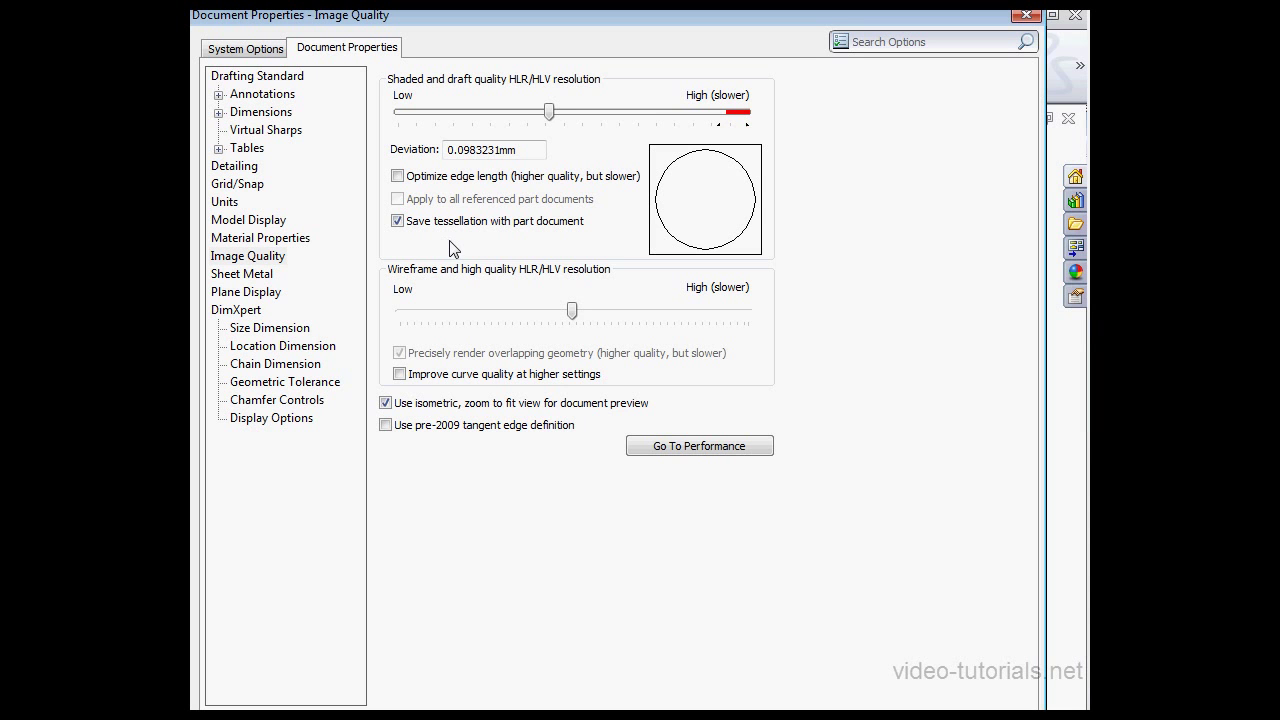
{"action": "left_click", "coordinate": [398, 221]}
{"action": "key", "text": "Return"}
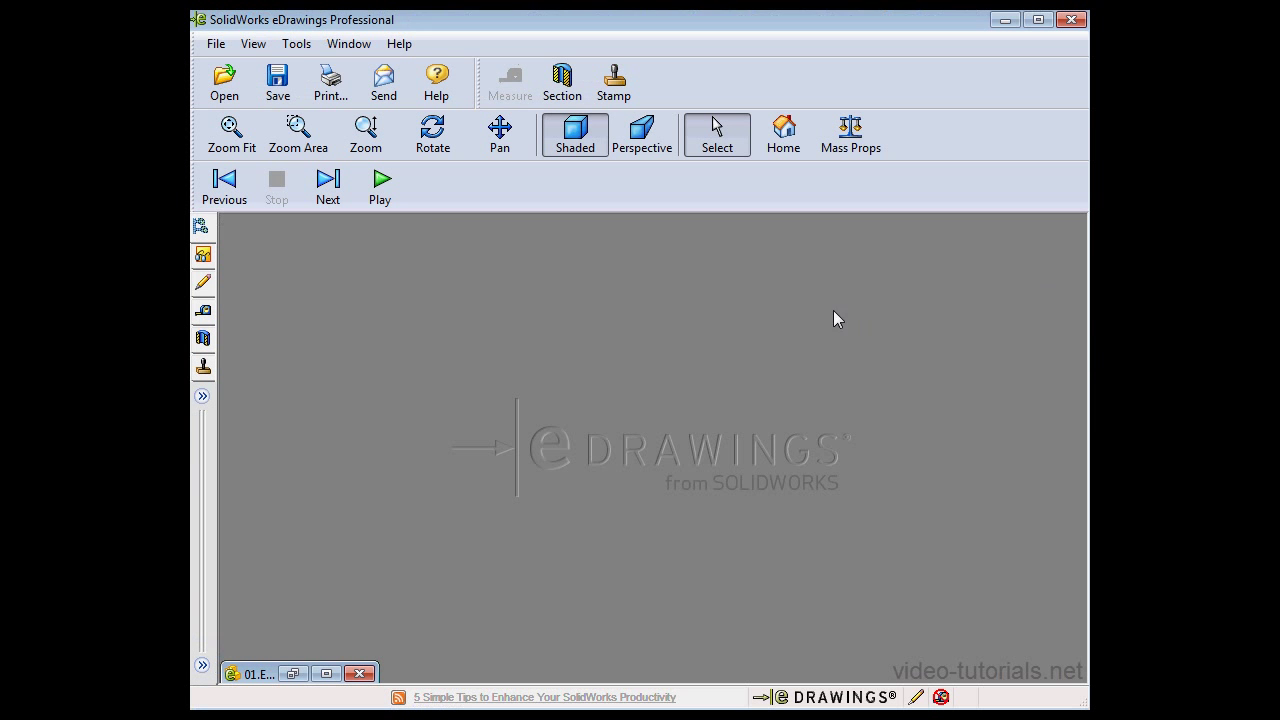
- Switch to eDrawings, show all file types and try to open 01.SLDPRT from the Exercise-SW folder
{"action": "left_click", "coordinate": [225, 82]}
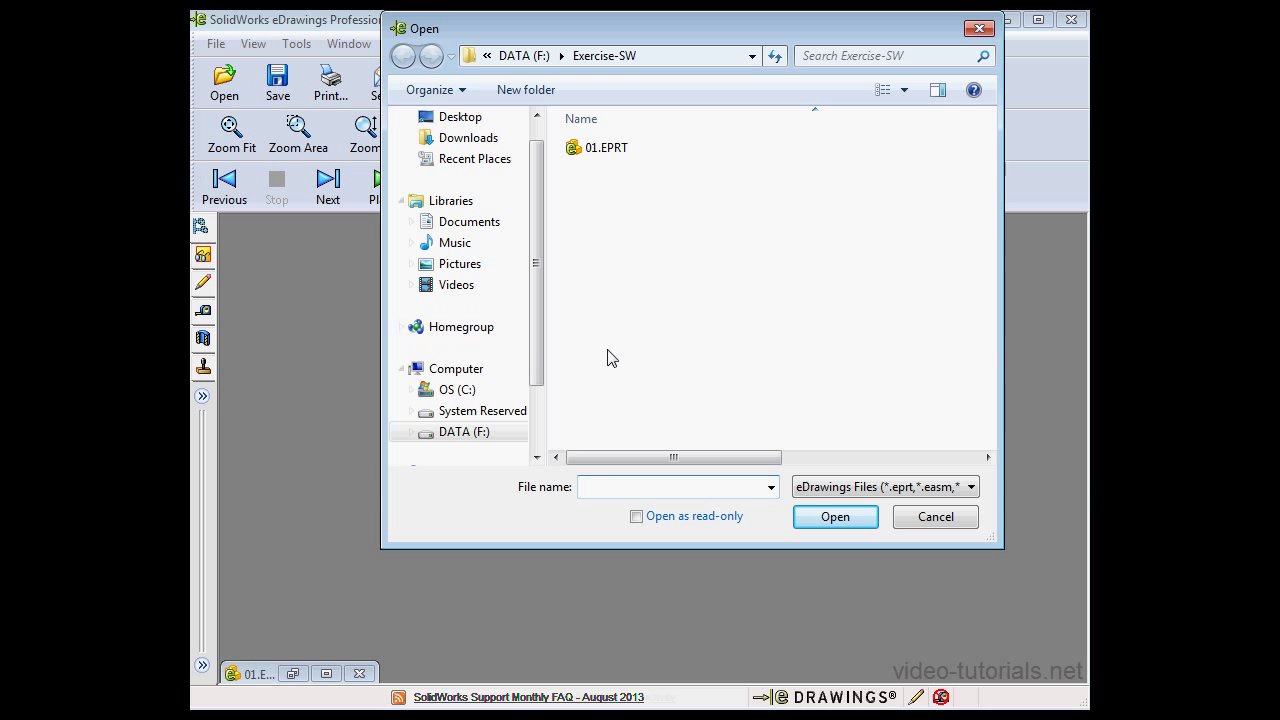
{"action": "left_click", "coordinate": [970, 487]}
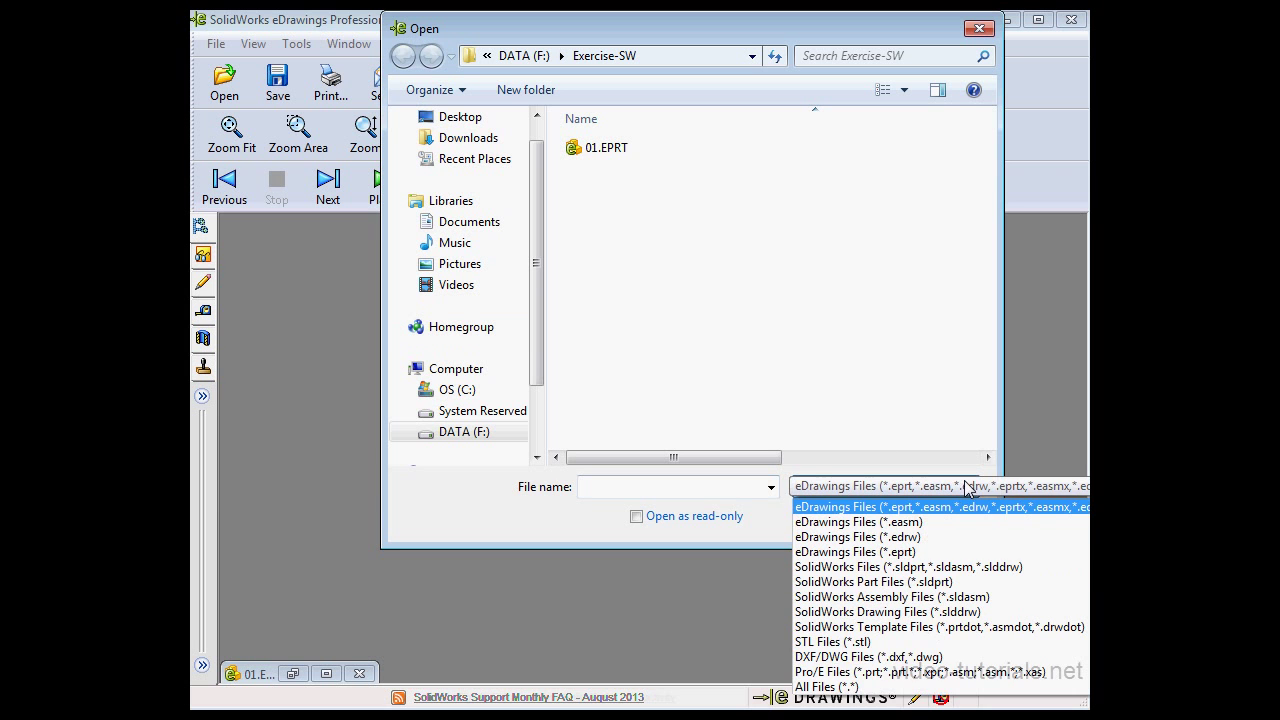
{"action": "left_click", "coordinate": [891, 684]}
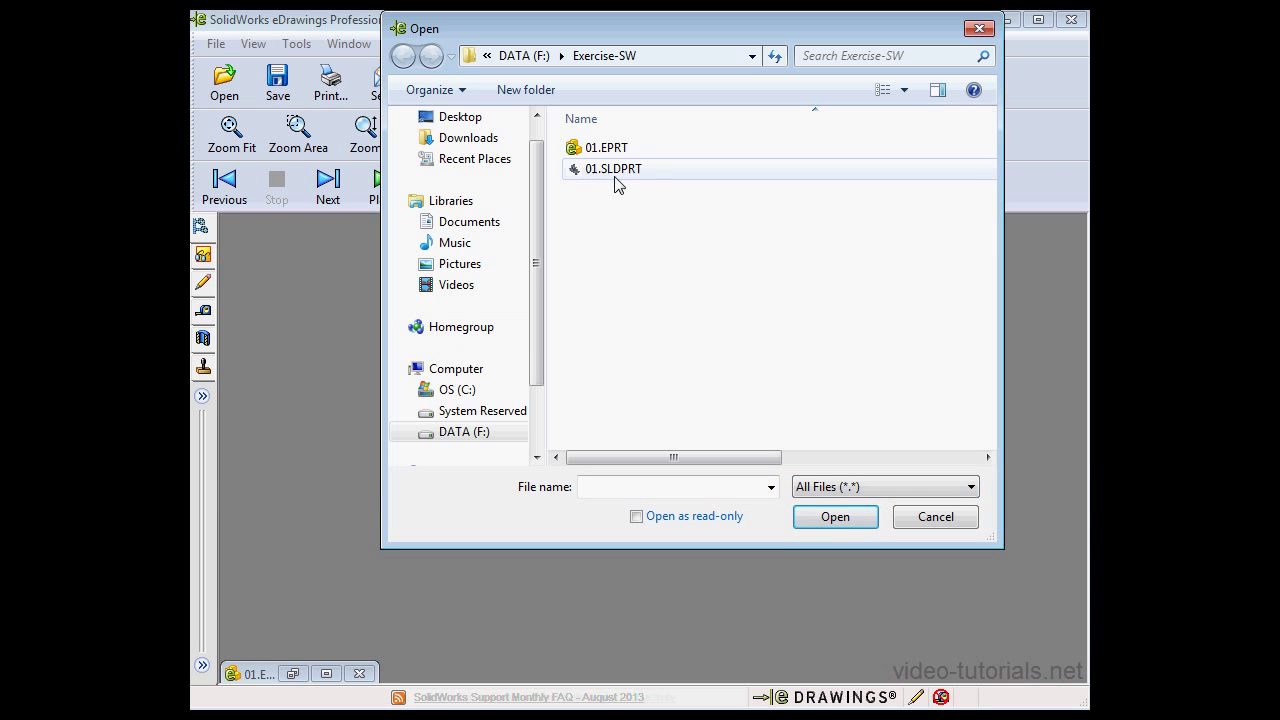
{"action": "left_click", "coordinate": [614, 172]}
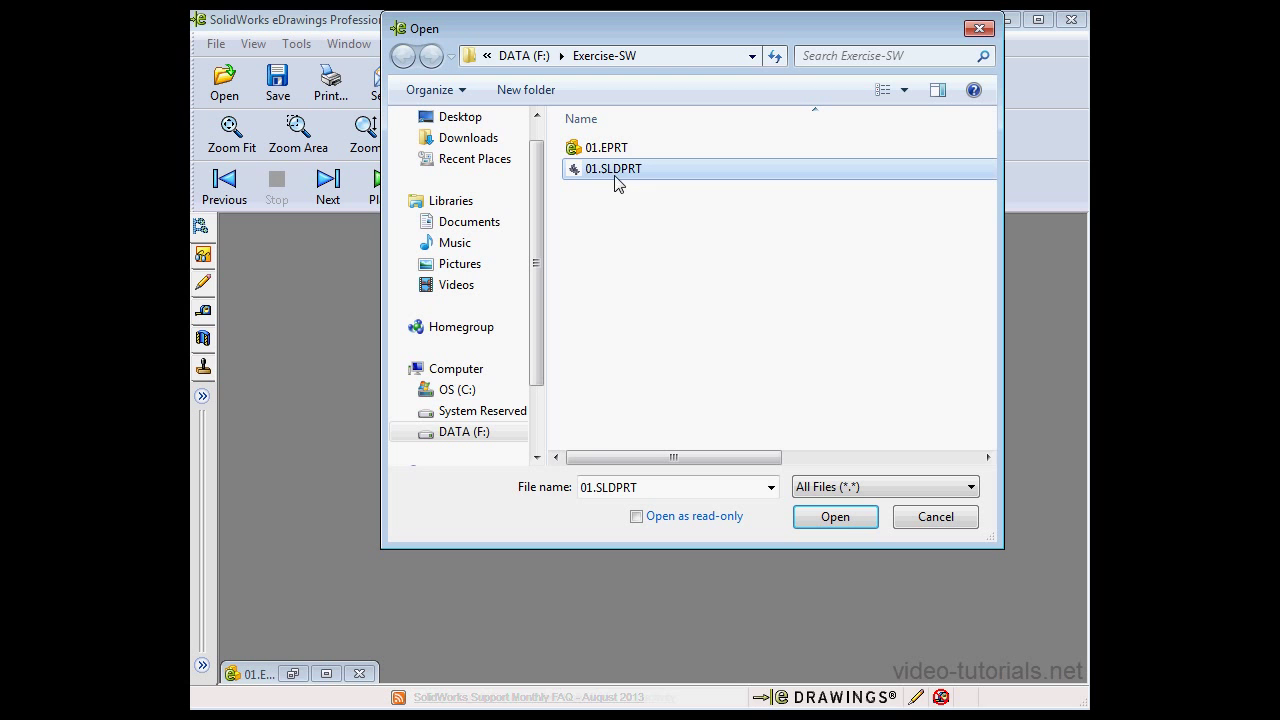
{"action": "left_click", "coordinate": [855, 520]}
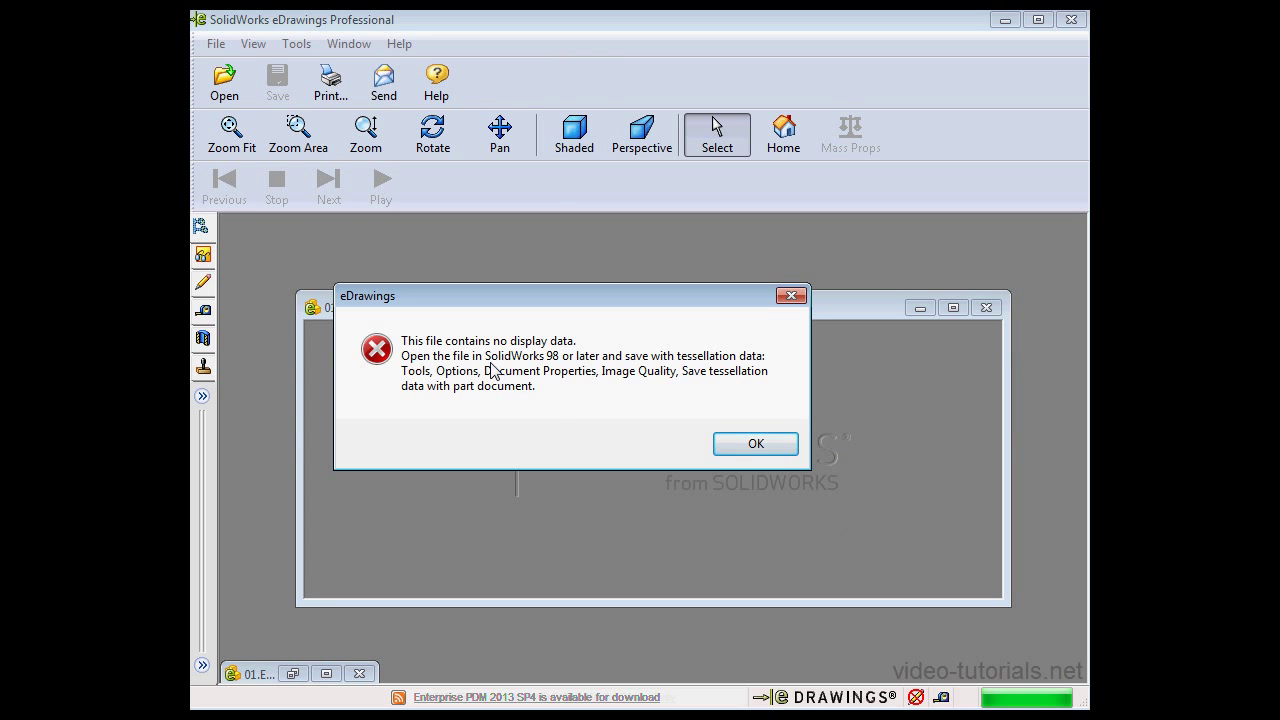
{"action": "left_click", "coordinate": [760, 446]}
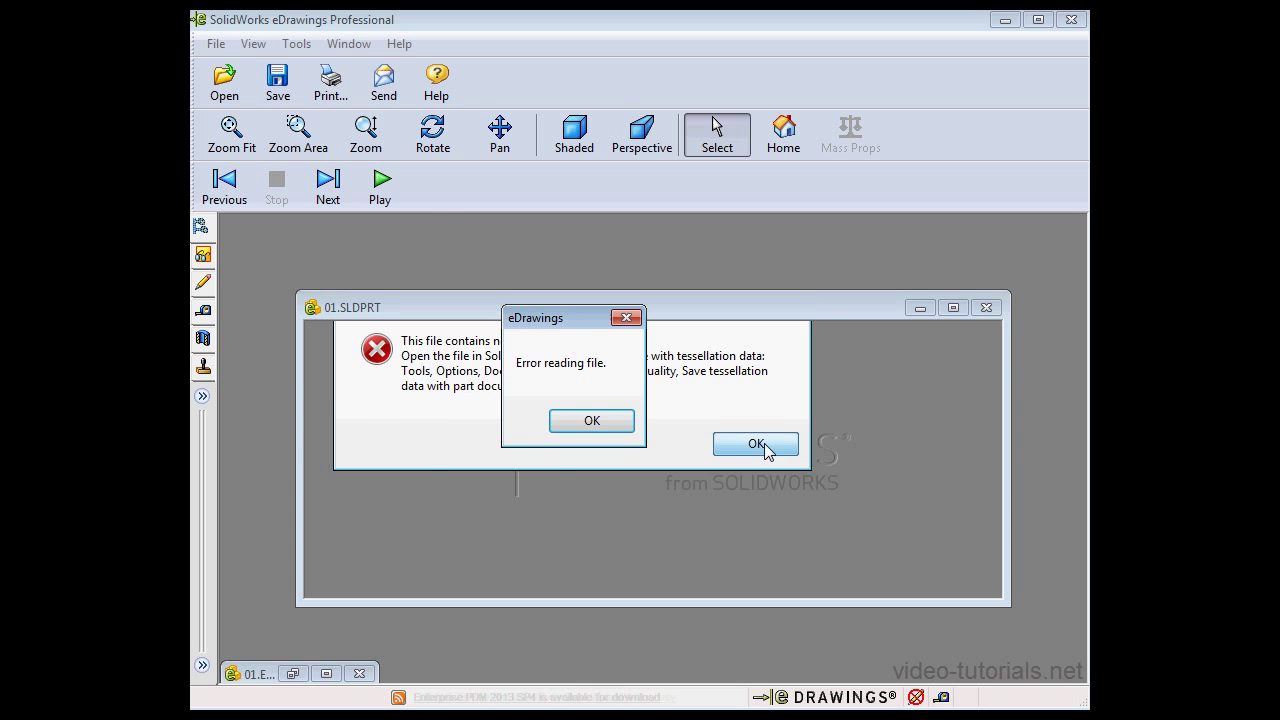
{"action": "left_click", "coordinate": [608, 424]}
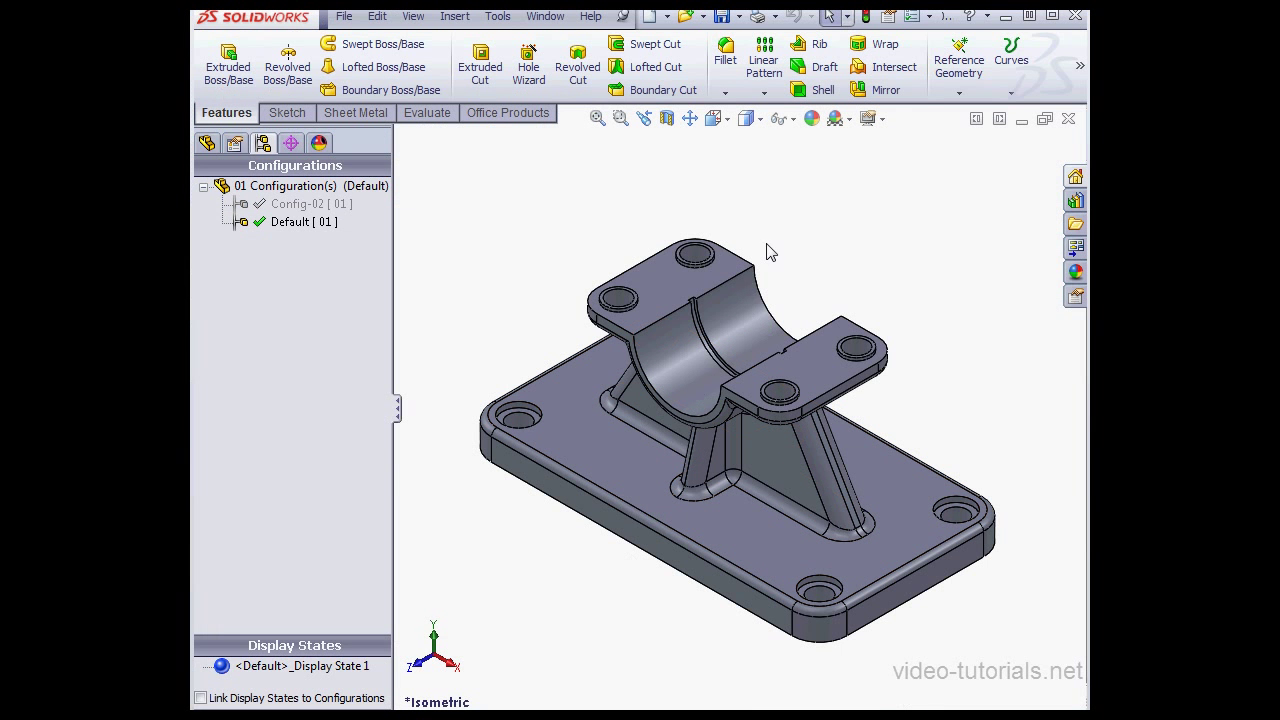
- Switch to SolidWorks and turn on Save tessellation with part document in the part's image quality properties
{"action": "left_click", "coordinate": [928, 16]}
{"action": "left_click", "coordinate": [936, 38]}
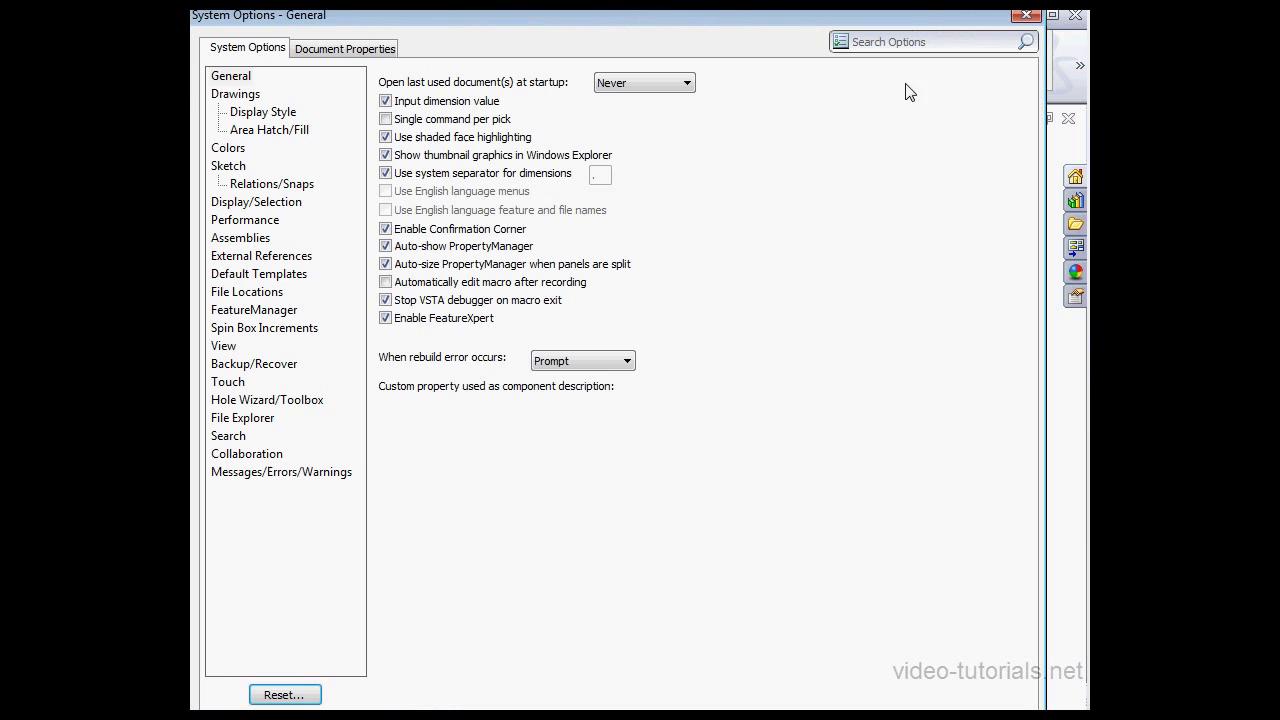
{"action": "left_click", "coordinate": [365, 48]}
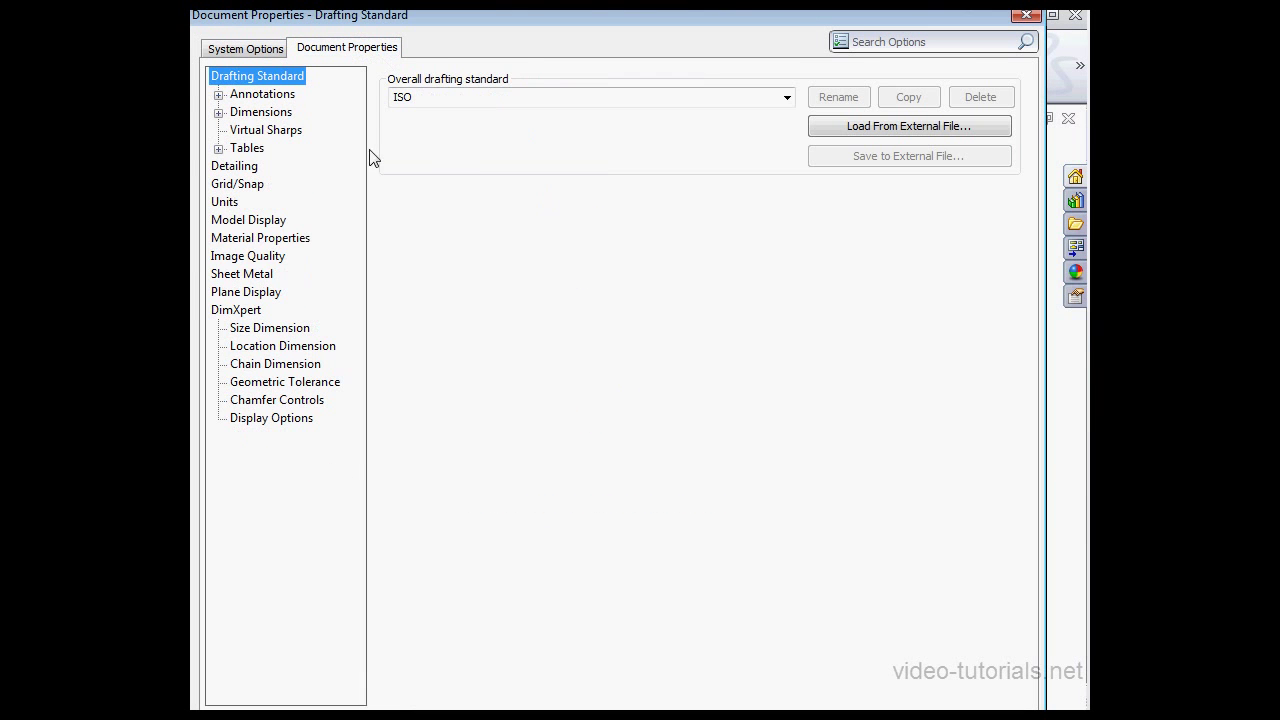
{"action": "left_click", "coordinate": [279, 260]}
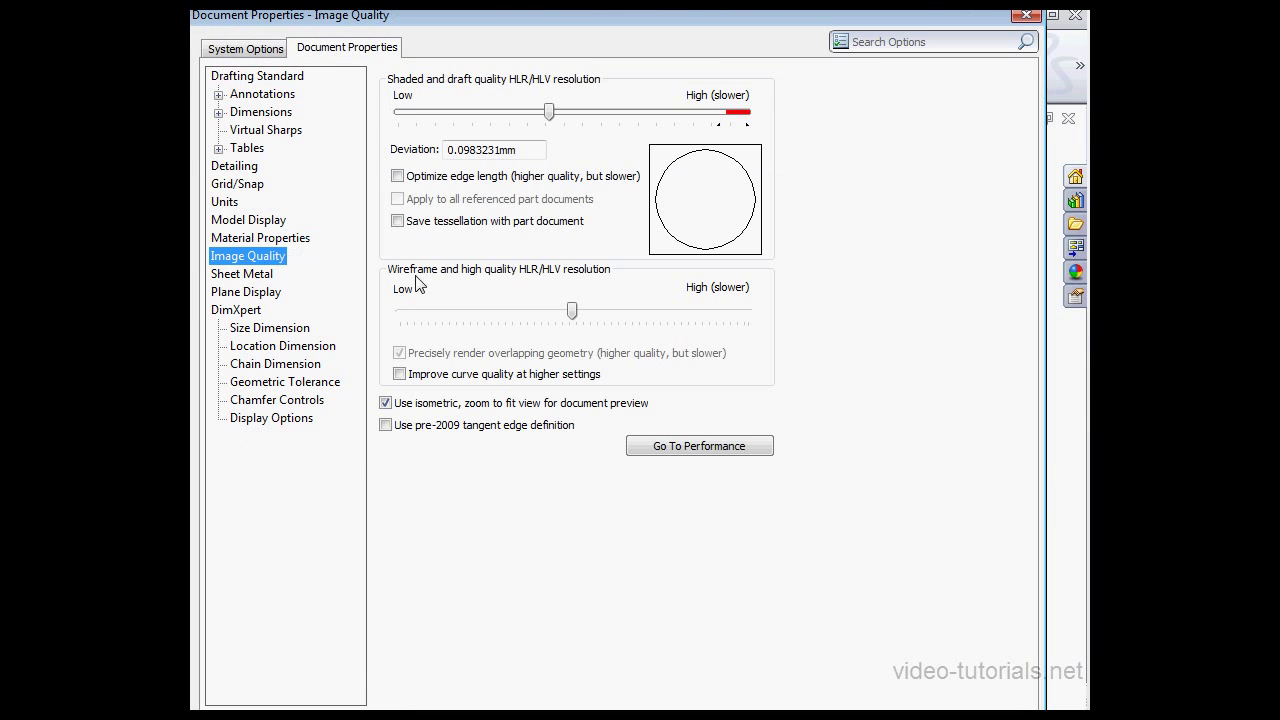
{"action": "left_click", "coordinate": [398, 221]}
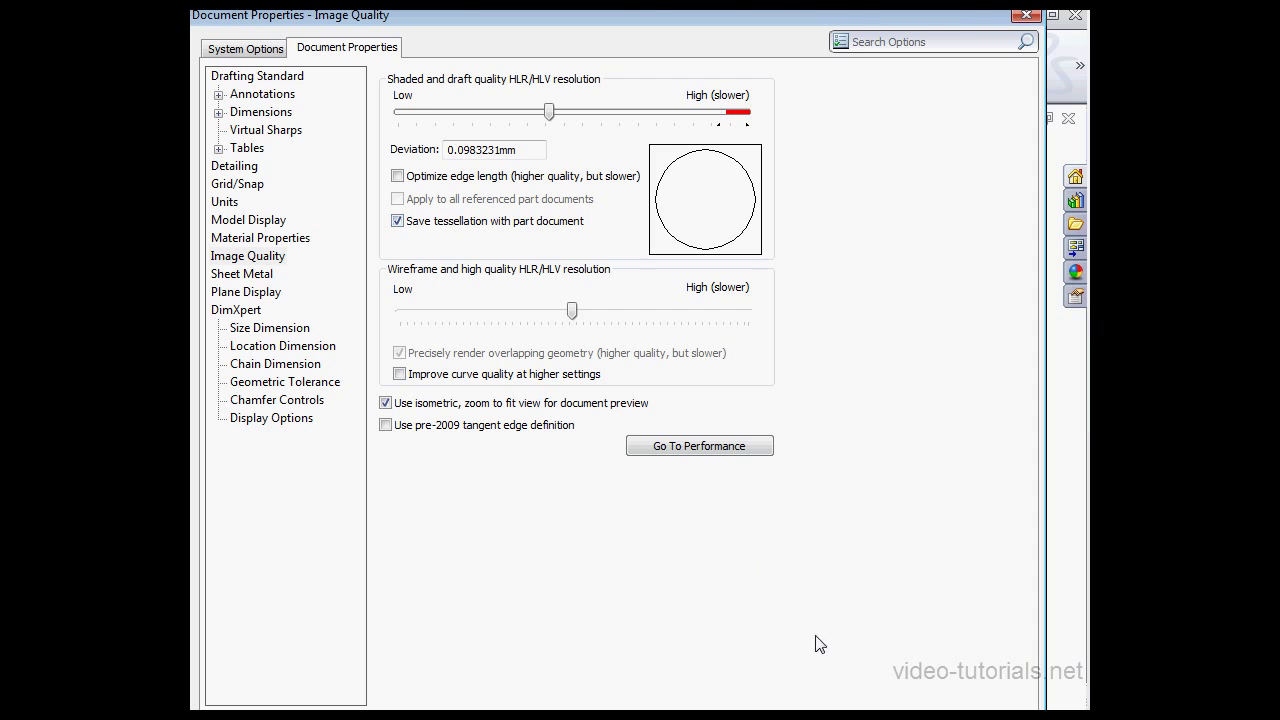
{"action": "left_click", "coordinate": [862, 717]}
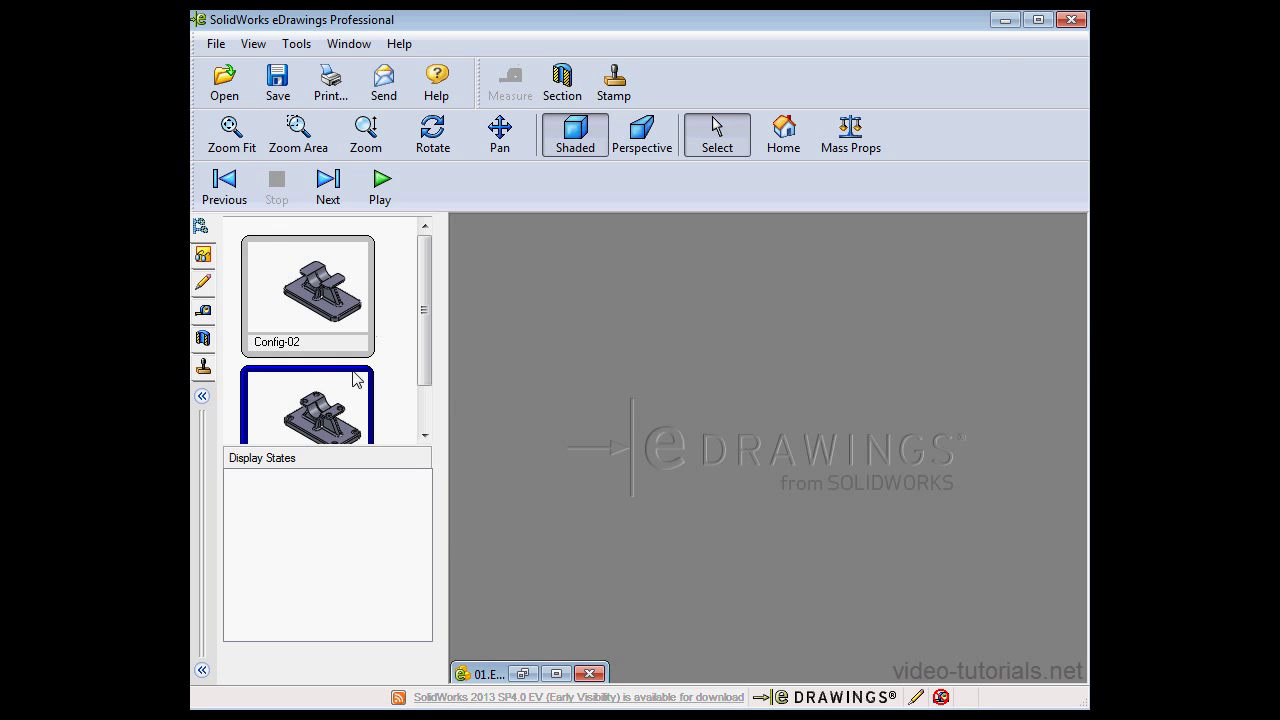
- Switch back to eDrawings and open 01.SLDPRT from the Exercise-SW folder
{"action": "left_click", "coordinate": [232, 90]}
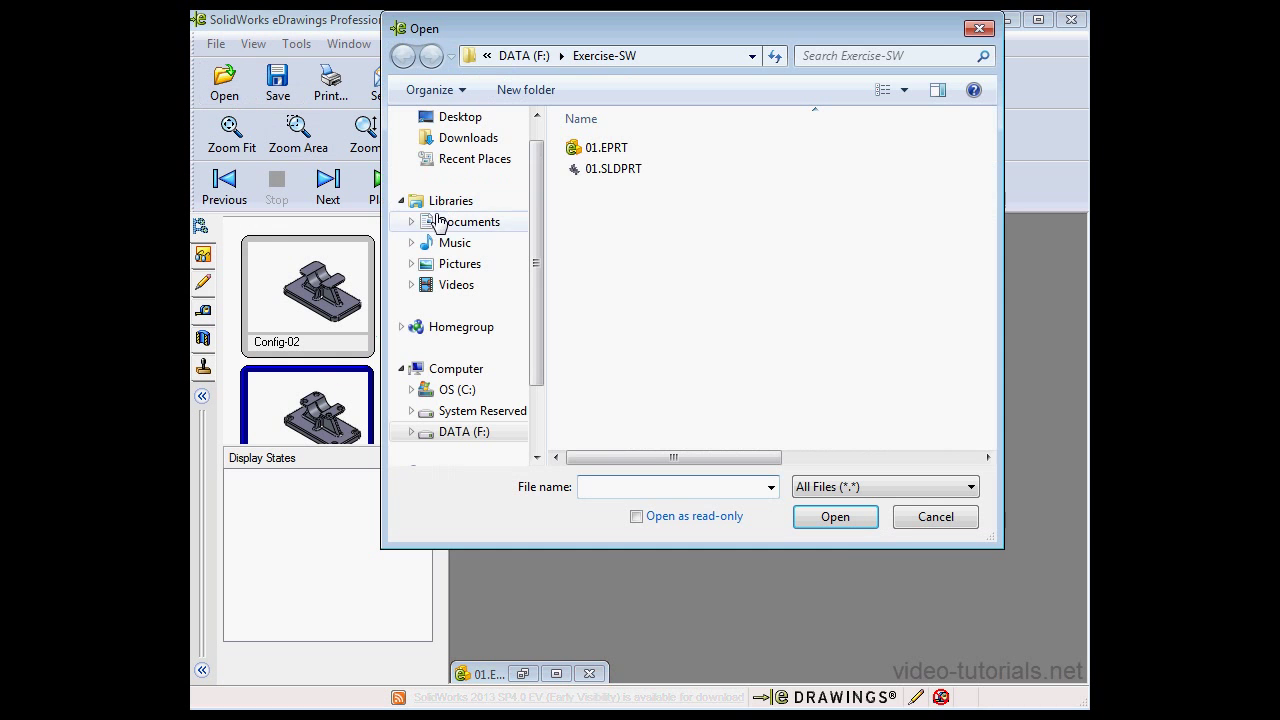
{"action": "left_click", "coordinate": [626, 172]}
{"action": "left_click", "coordinate": [835, 516]}
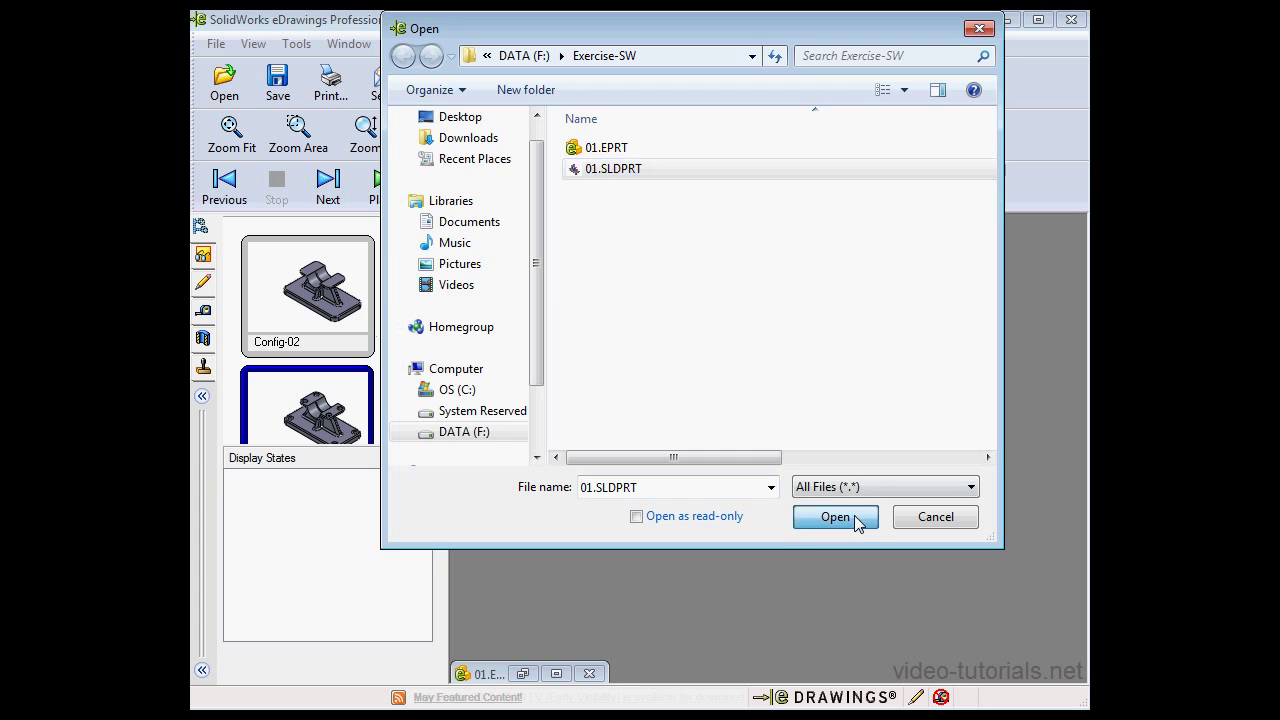